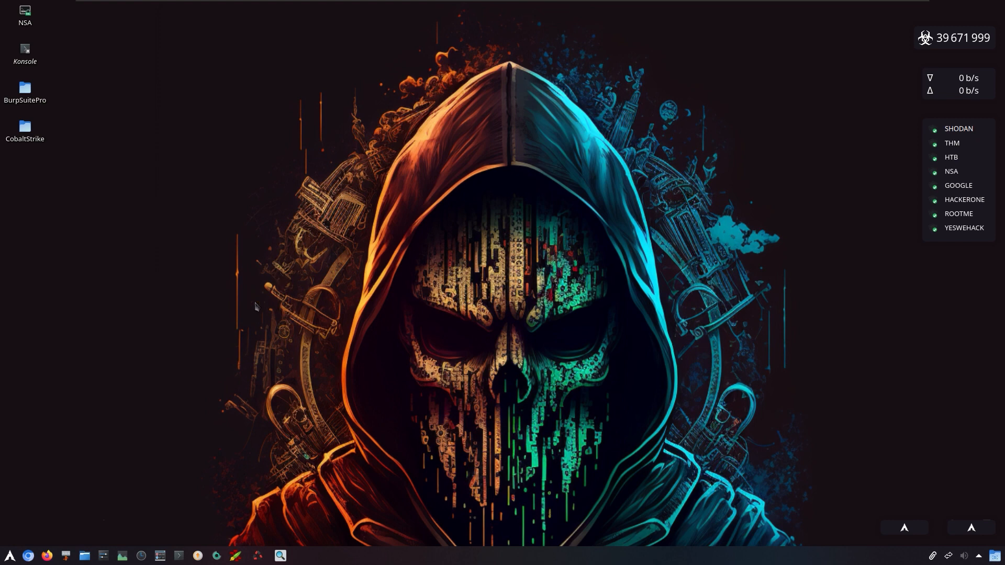
Launch Burp Suite Professional.
click(10, 556)
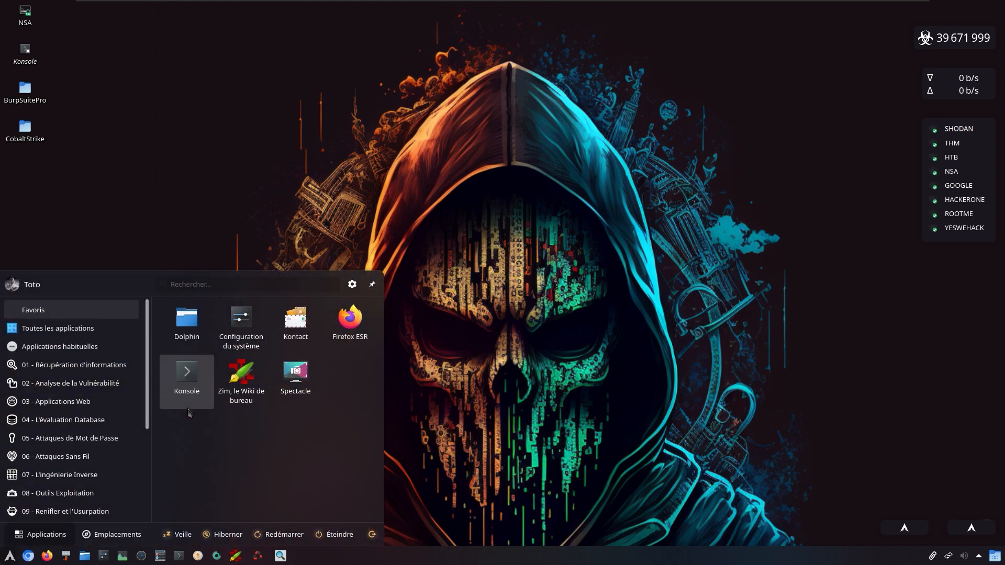
text(bur)
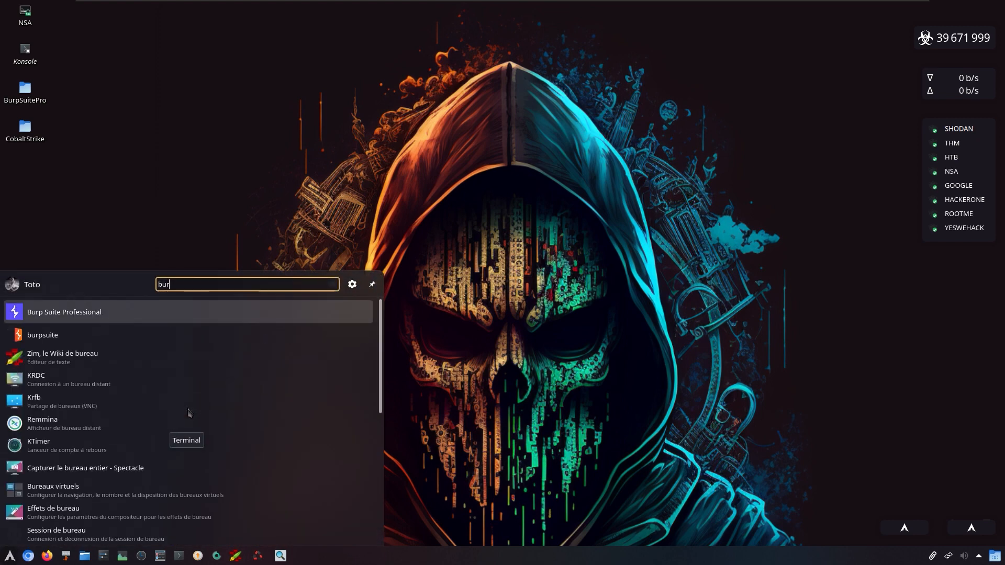
key(Return)
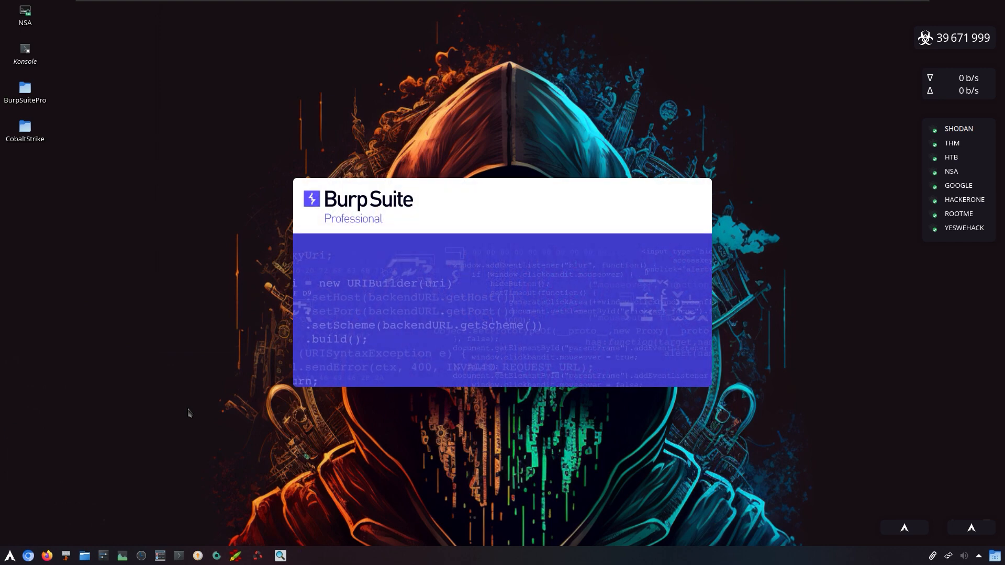
Launch the Community Edition of Burp Suite from the application launcher's burpsuite entry.
click(10, 557)
text(bu)
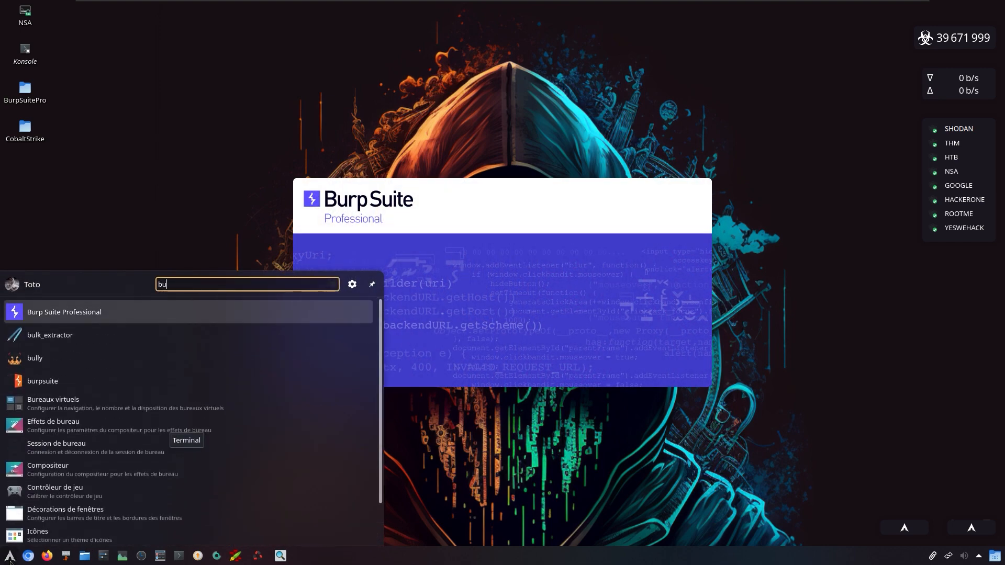
key(Down)
key(Down)
key(Down)
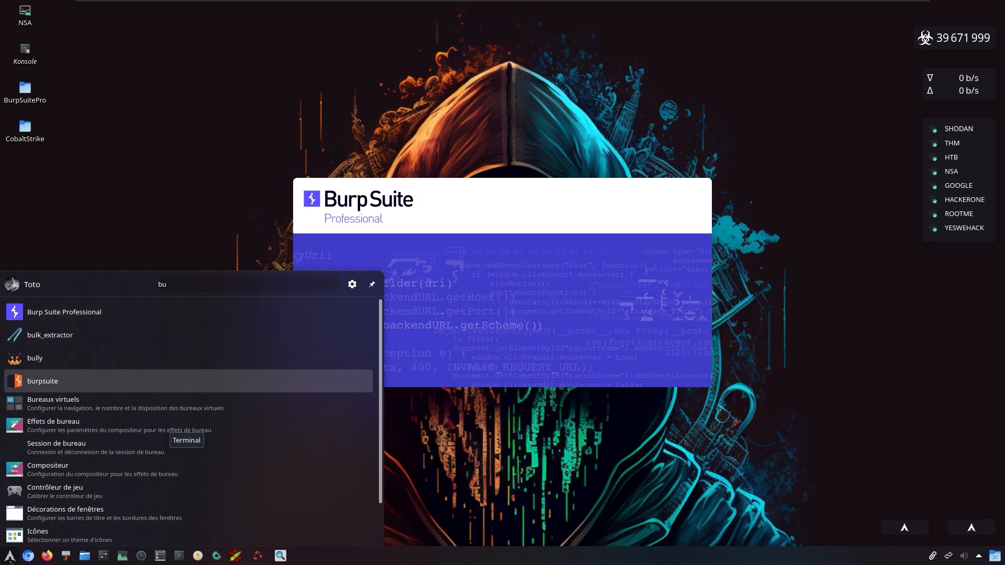
key(Return)
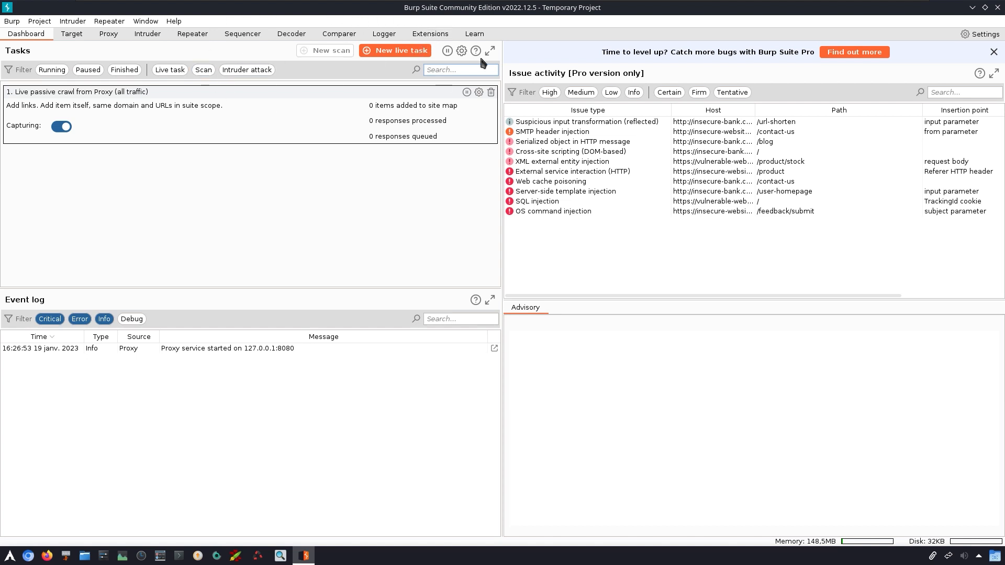
Open the BApp Store with a widened extension list and sort it by system impact, highest first.
click(443, 35)
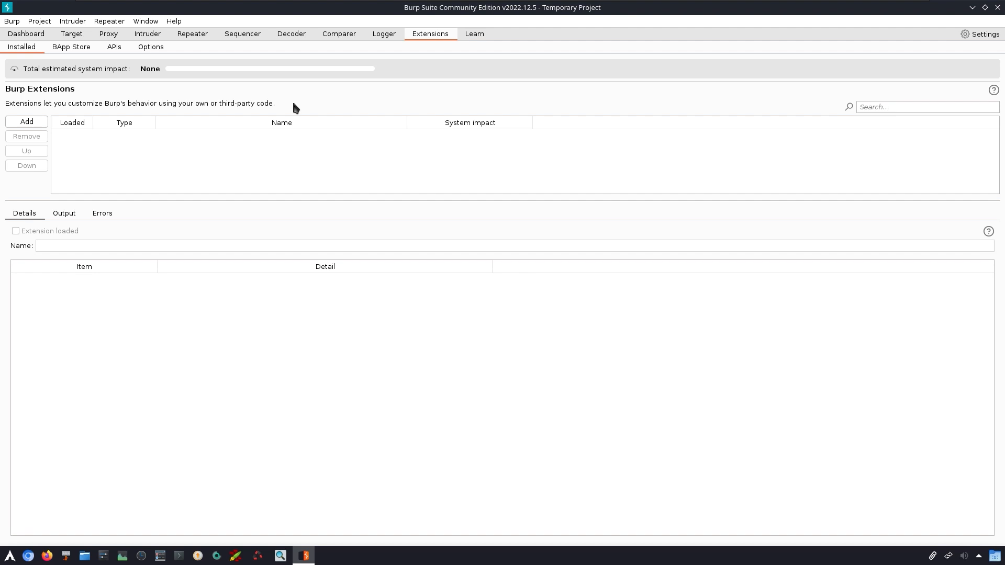
click(88, 48)
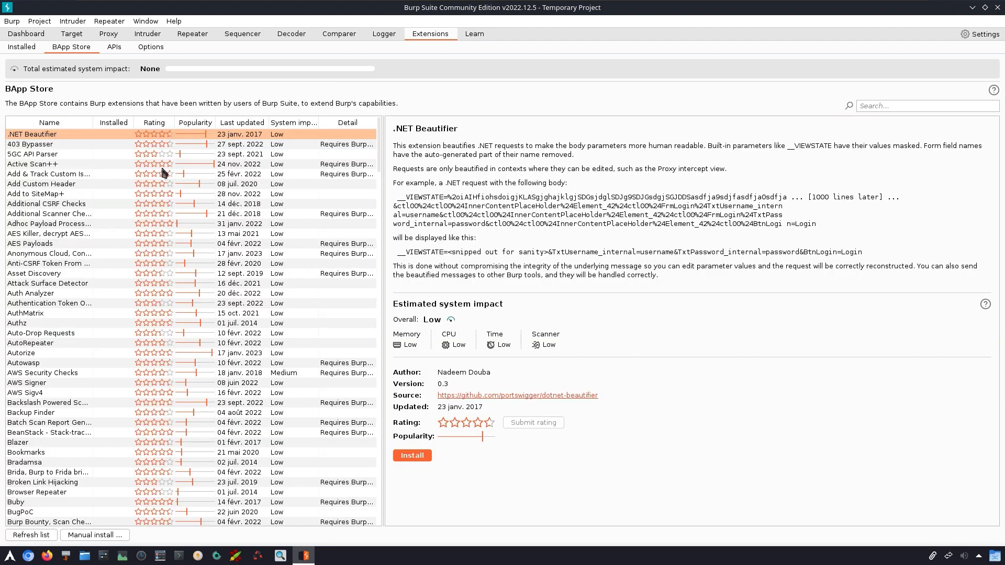
click(294, 125)
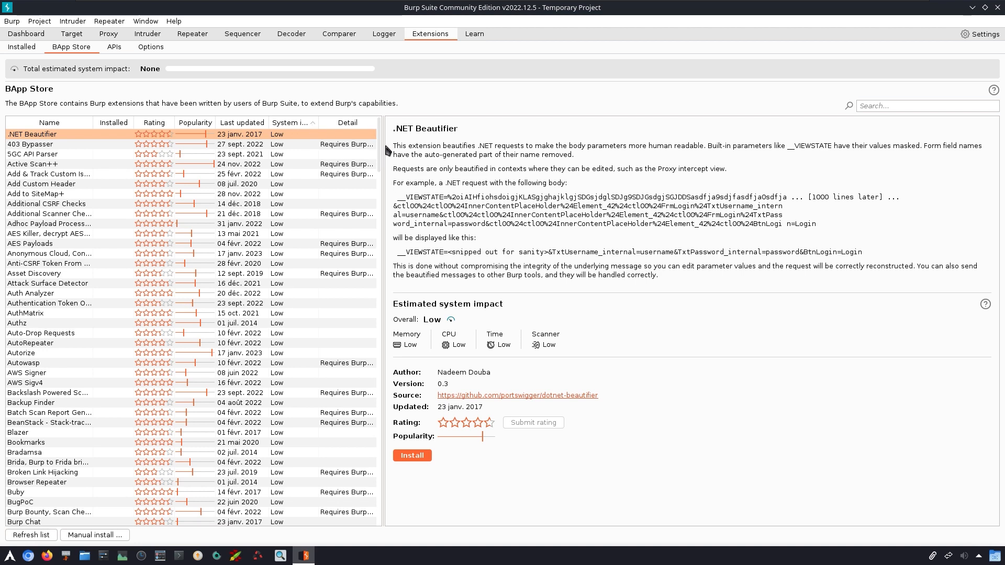
drag(384, 152, 546, 158)
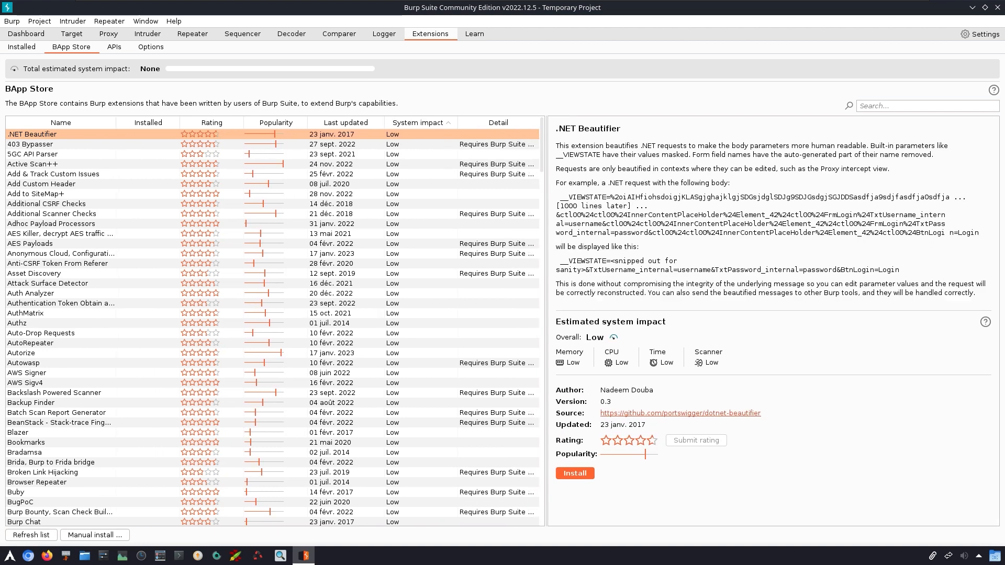
click(427, 125)
Review the Crypto Messages Handler and Burp2Slack descriptions, and install the Flow extension from the BApp Store.
click(142, 143)
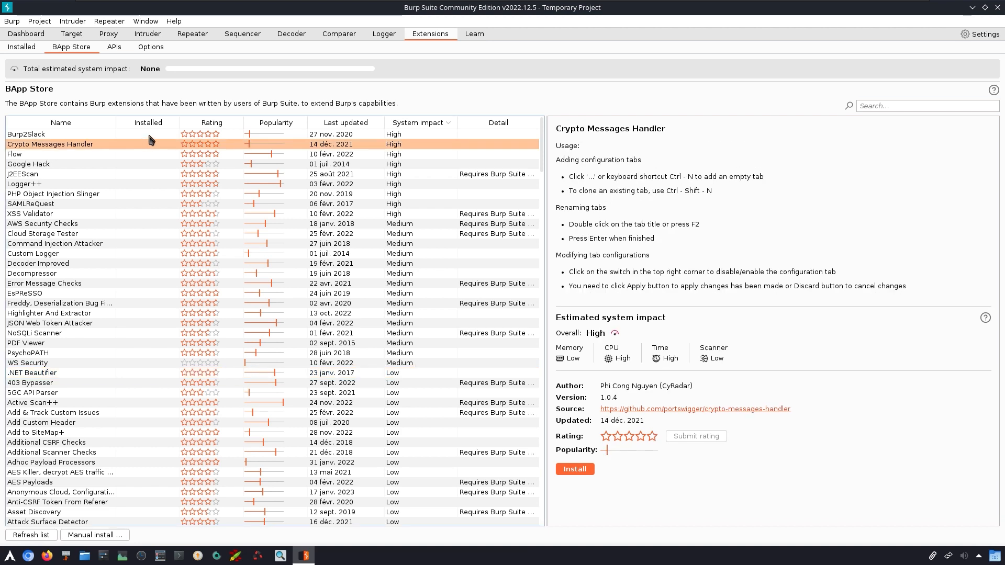
click(150, 135)
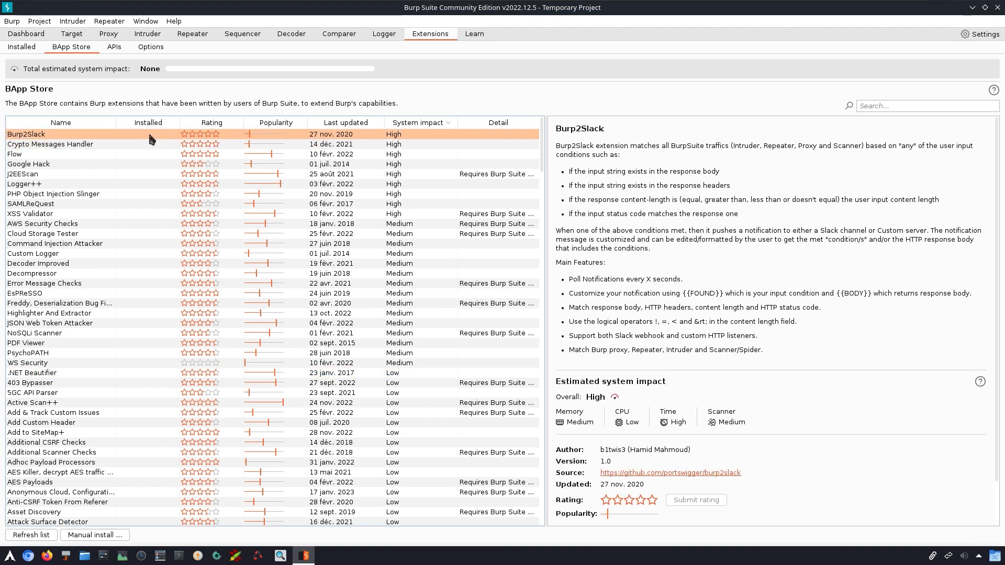
click(66, 145)
click(70, 135)
click(223, 154)
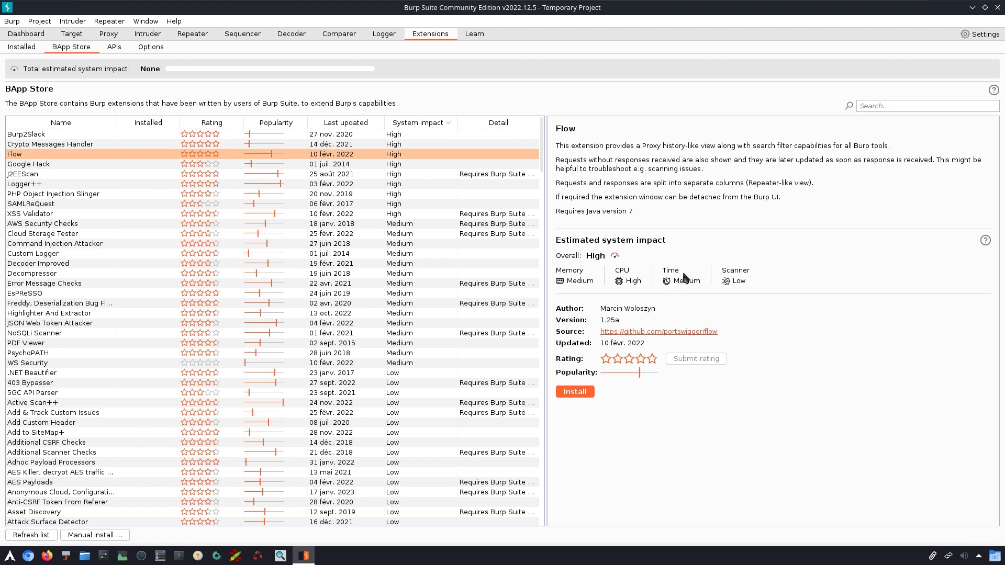
click(575, 391)
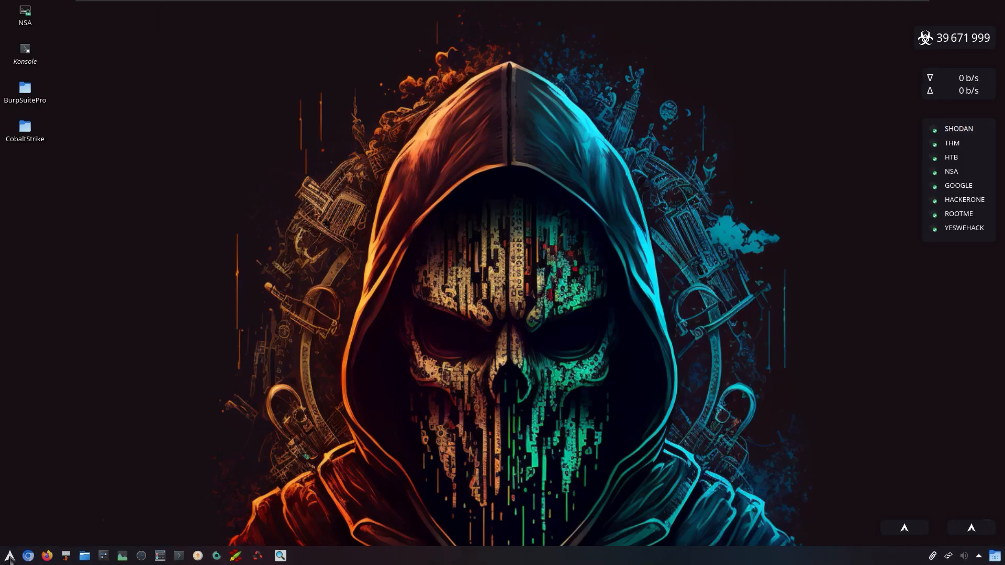
Start Burp Suite Community Edition again with a temporary project and the Burp defaults.
click(9, 556)
text(bur)
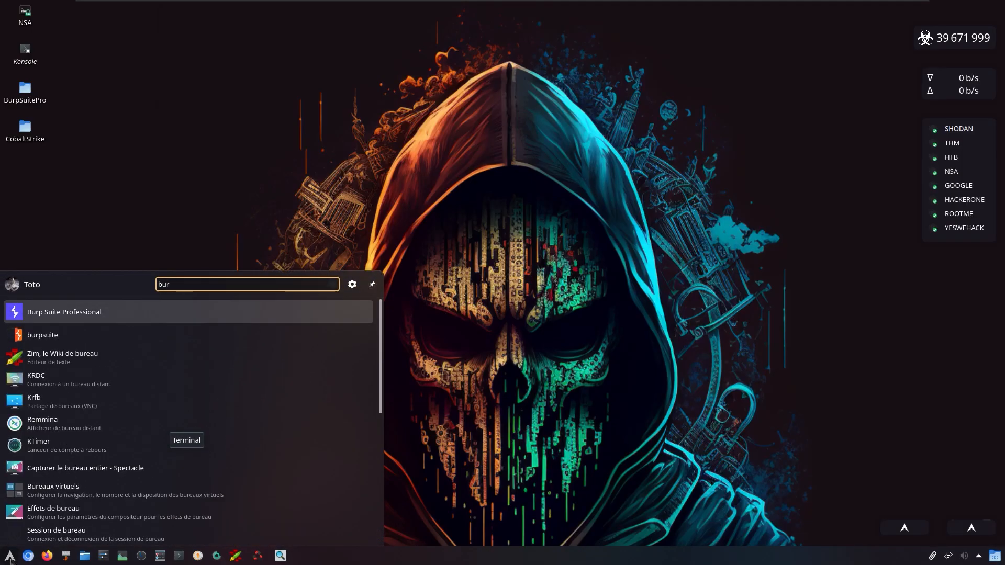
key(Down)
key(Return)
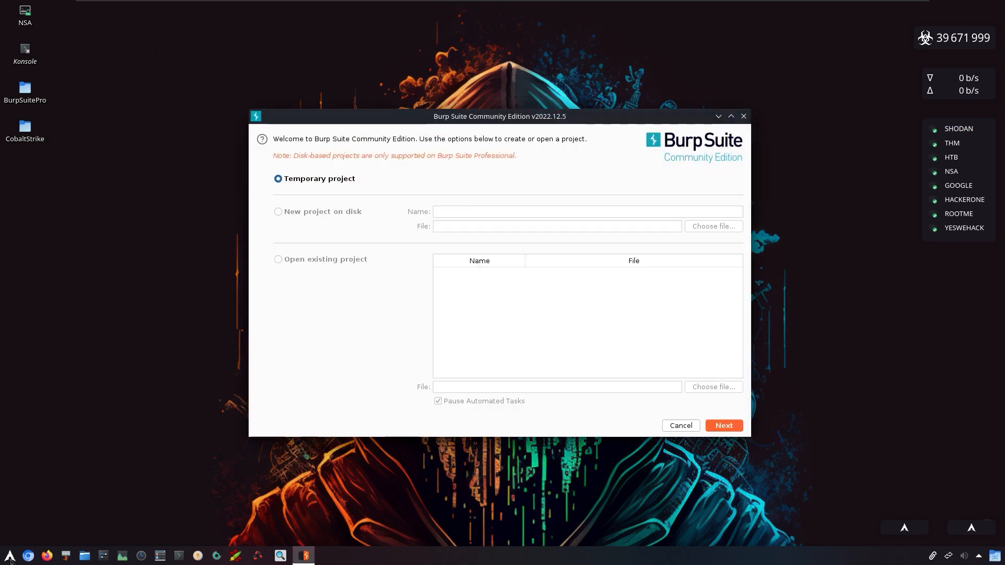
click(714, 426)
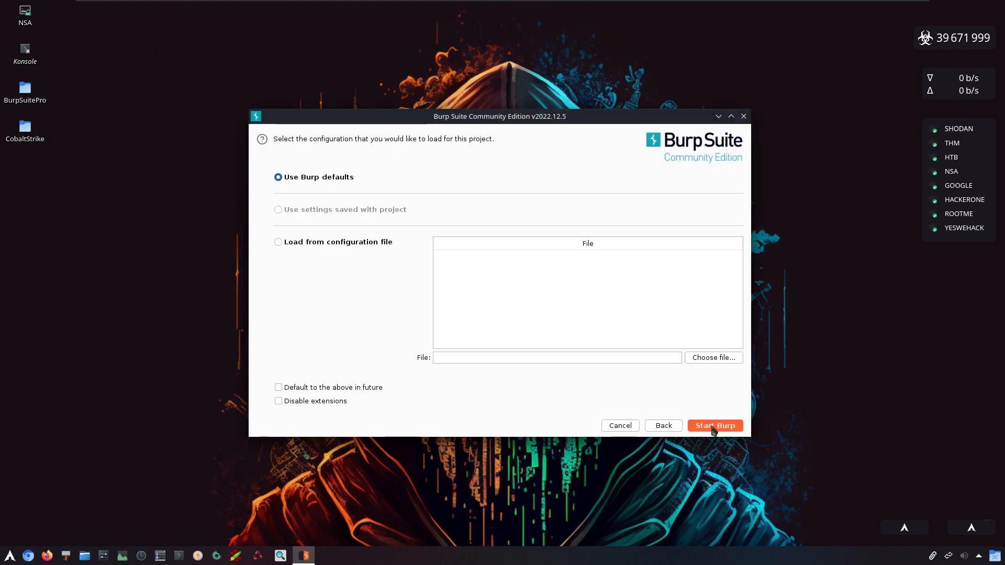
click(713, 427)
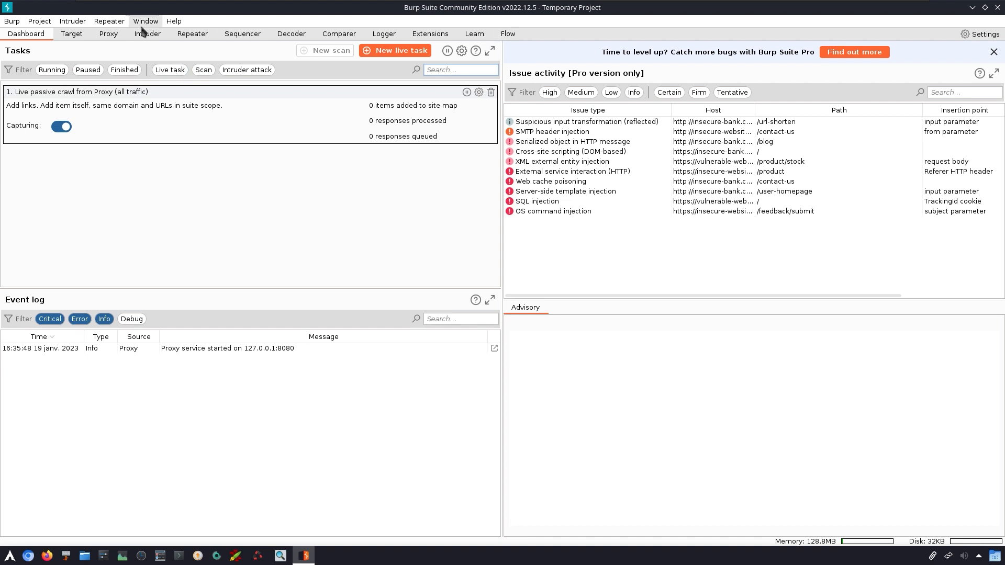
Show the BApp Store extensions sorted by system impact, highest first.
click(431, 34)
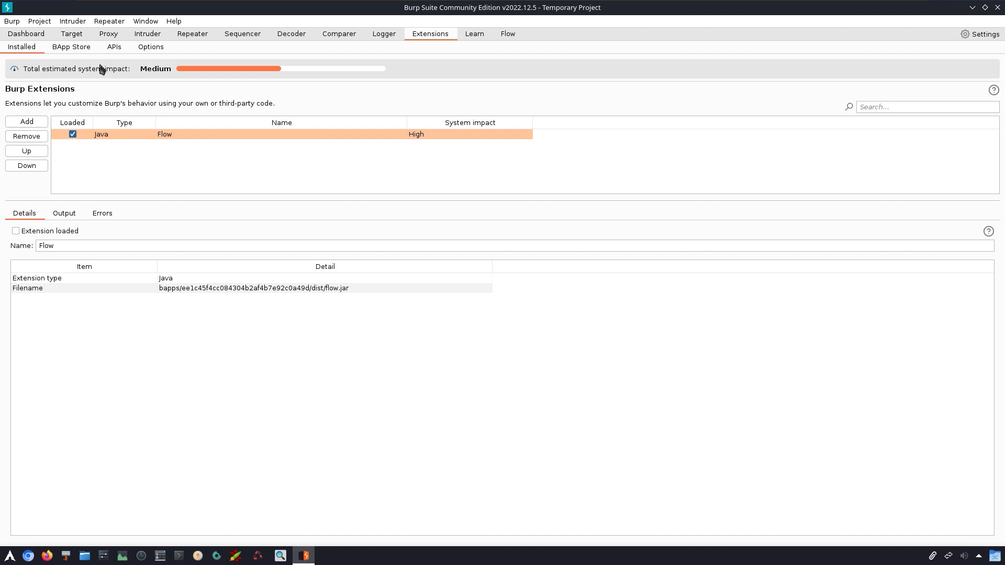
click(71, 52)
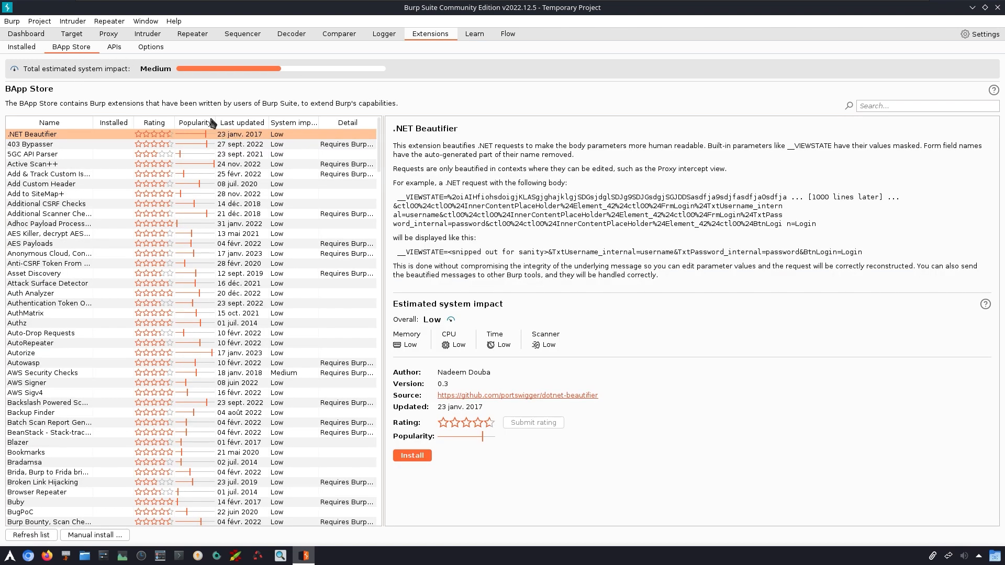
click(285, 124)
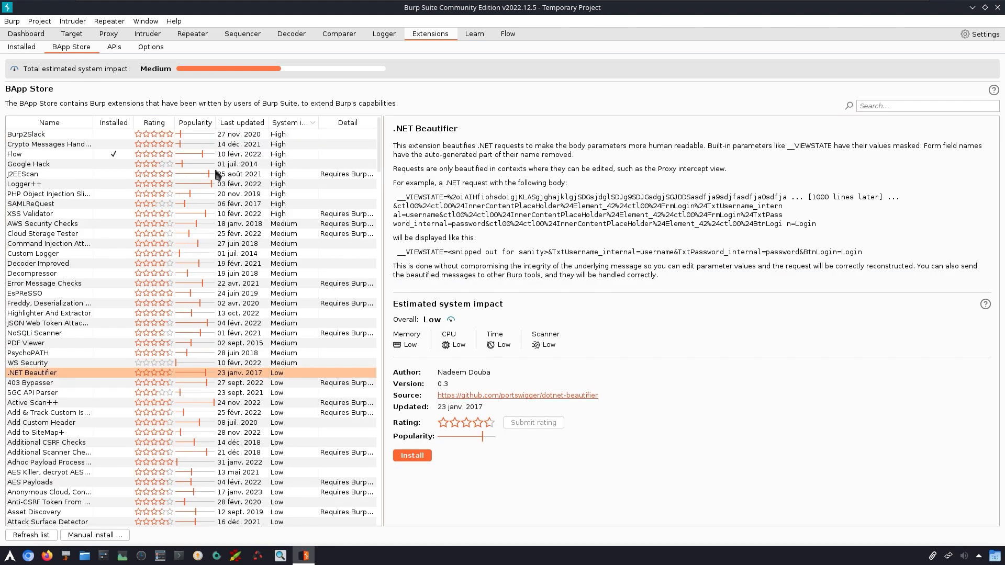
Check the XSS Validator entry and install the SAMLReQuest extension from the BApp Store.
click(189, 214)
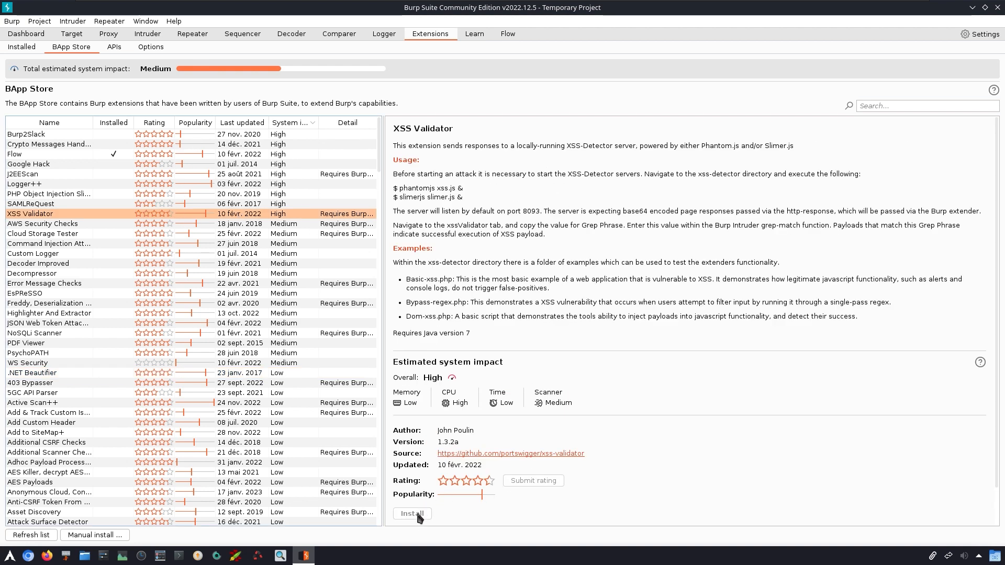
click(273, 203)
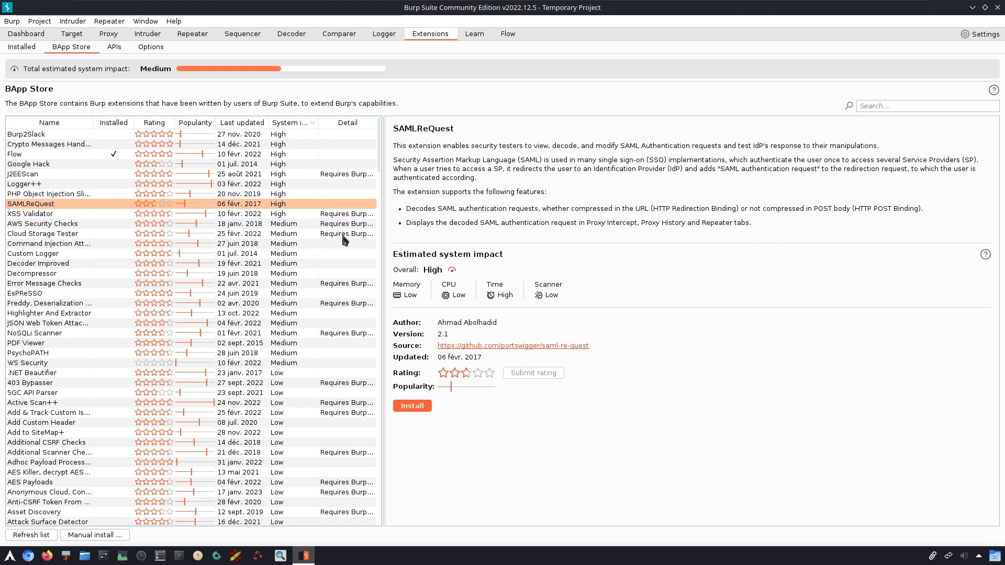
click(411, 407)
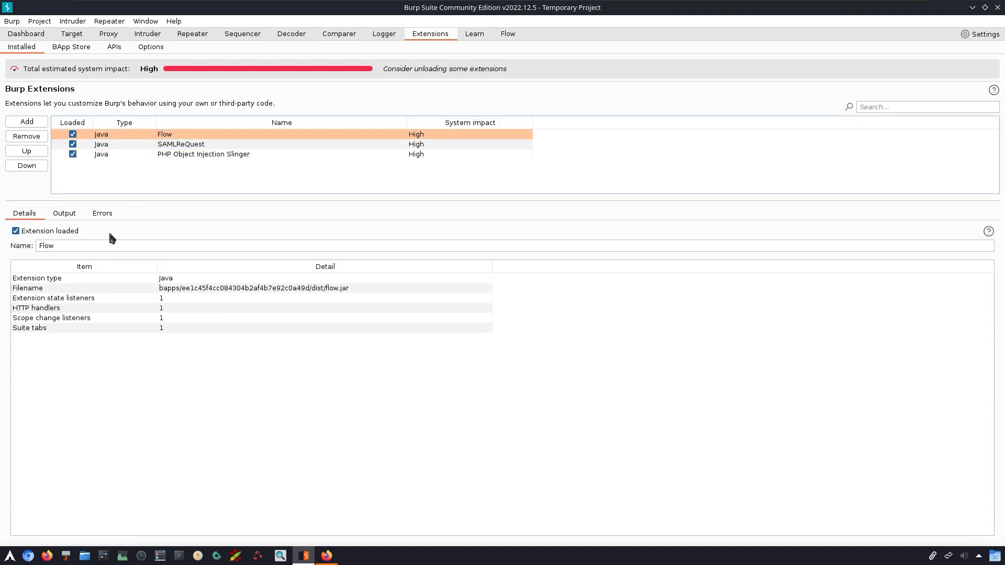
View the details of the installed PHP Object Injection Slinger extension.
key(Down)
key(Down)
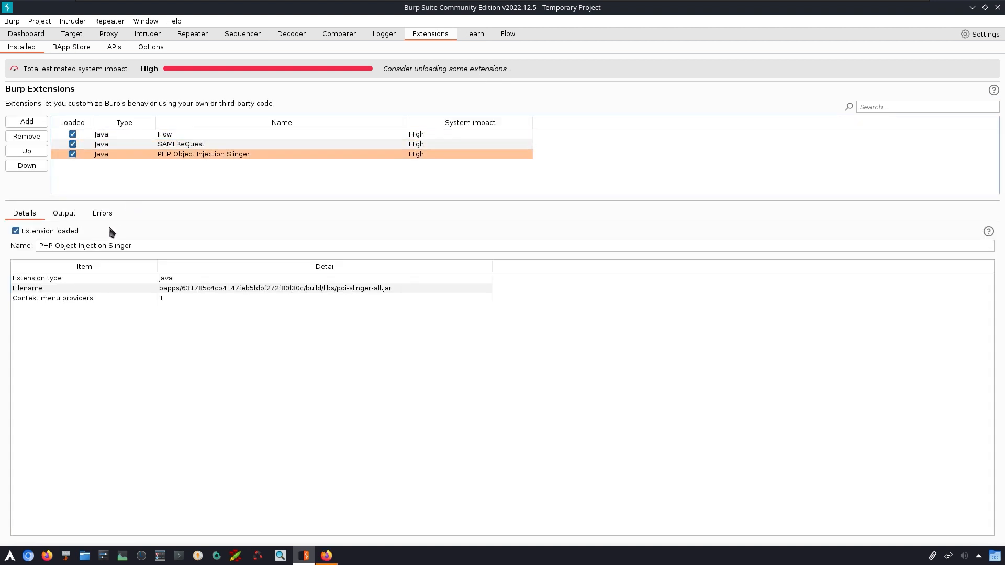
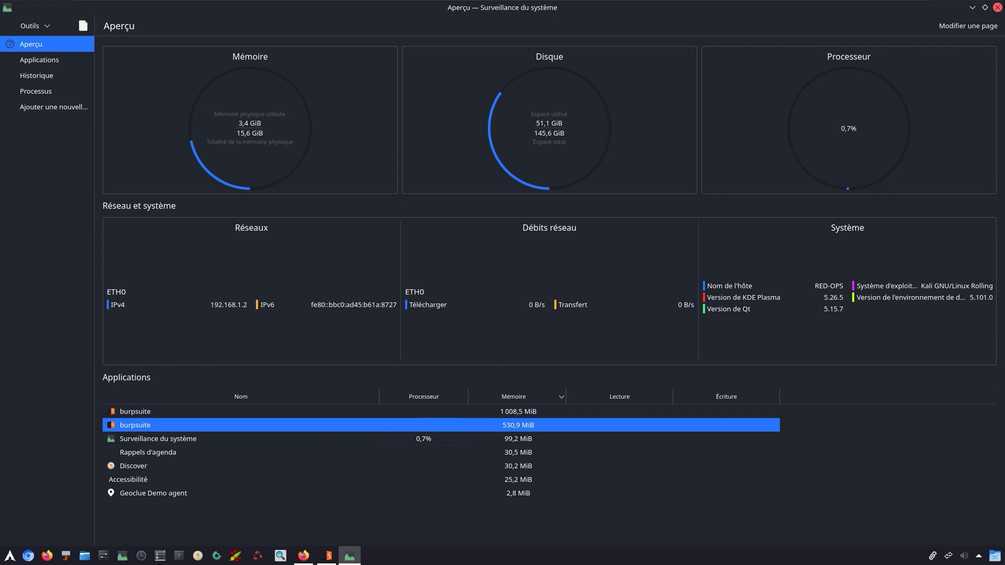
Close the system monitor and browse the extensions offered in Burp Suite's BApp Store.
click(997, 7)
click(84, 49)
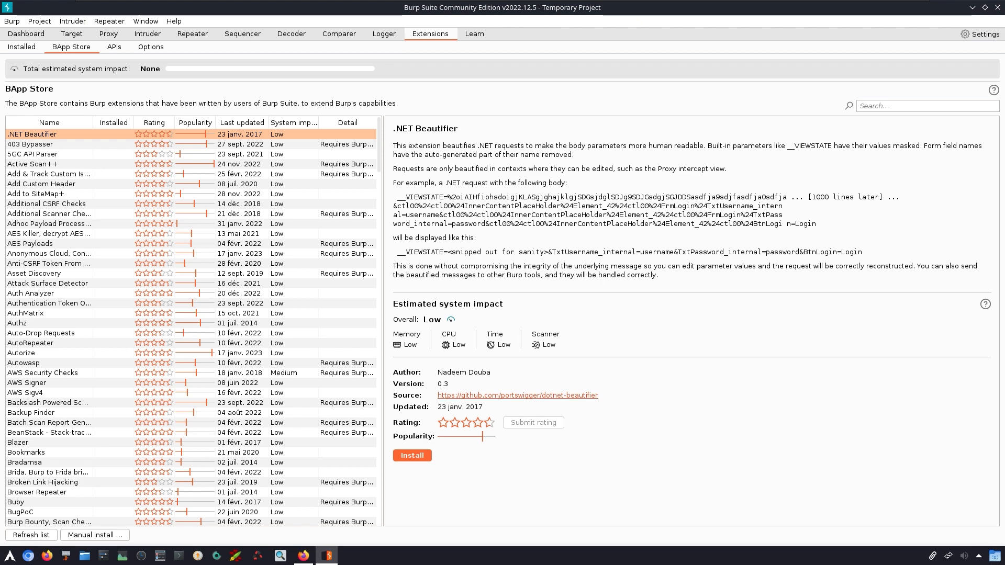
scroll(79, 299, down, 13)
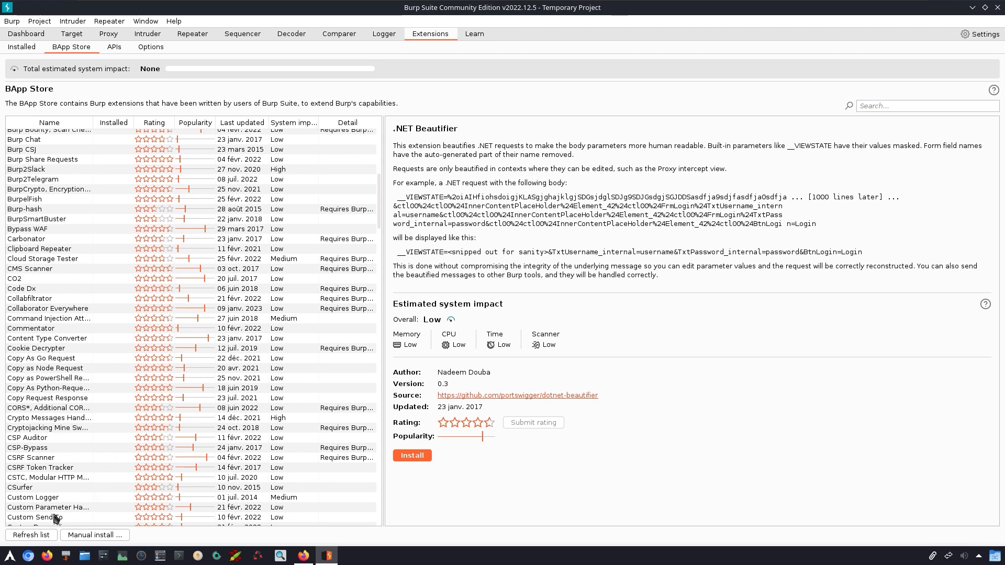
scroll(186, 368, down, 7)
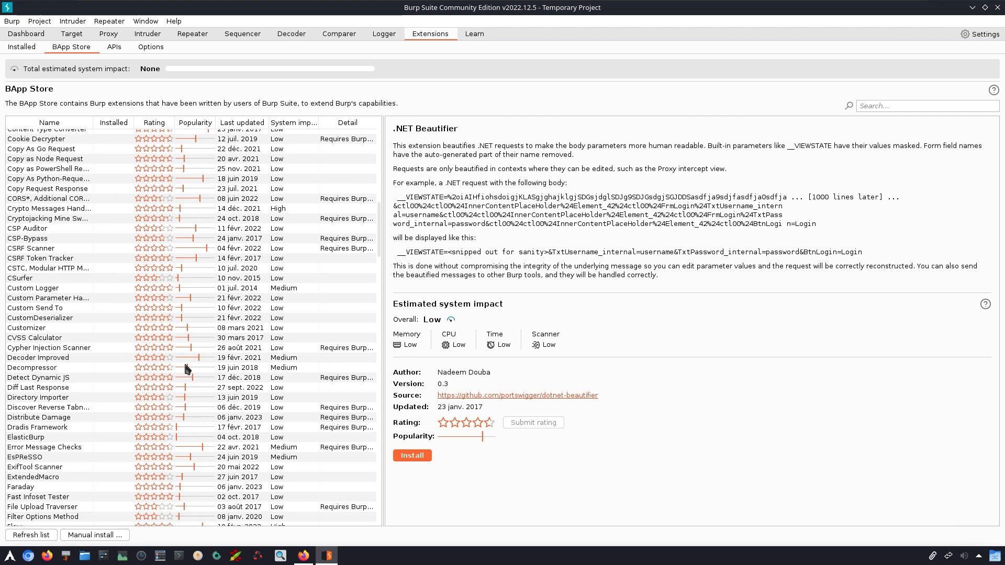
scroll(186, 368, down, 13)
Open the file selection dialog for manually installing a BApp, and cancel it.
click(97, 535)
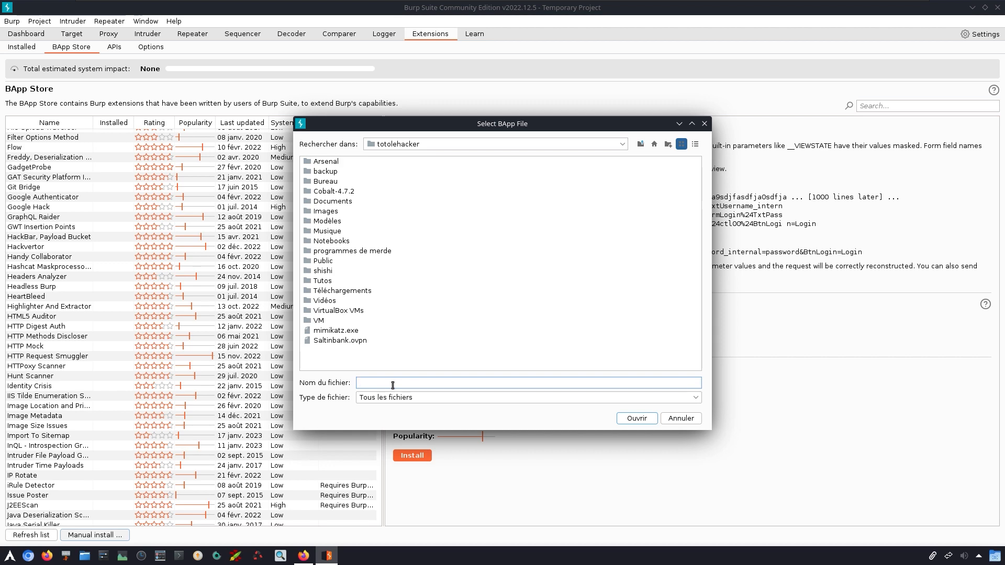
click(681, 419)
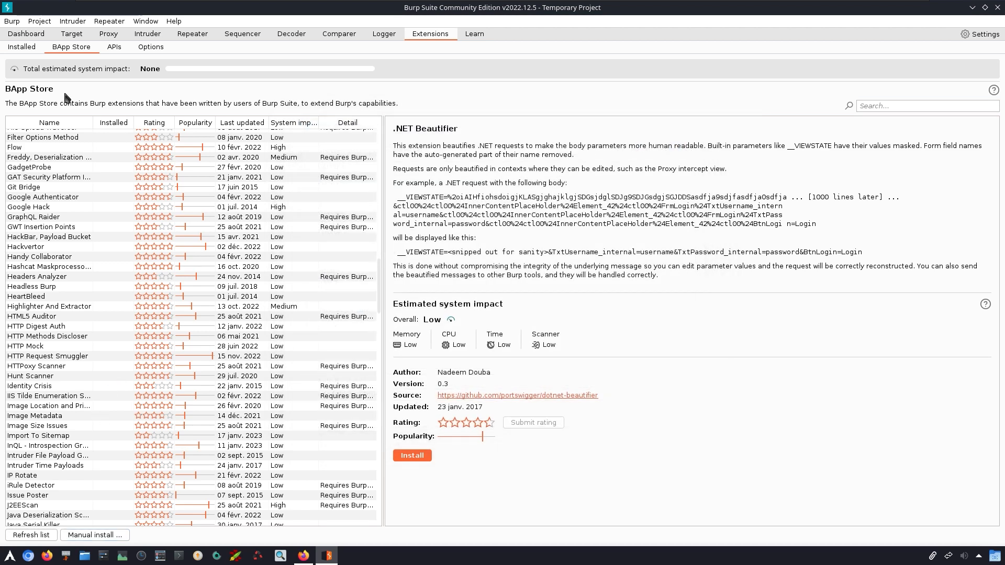
Search the BApp Store for "Request timer" and show the Request Timer extension's details.
click(888, 105)
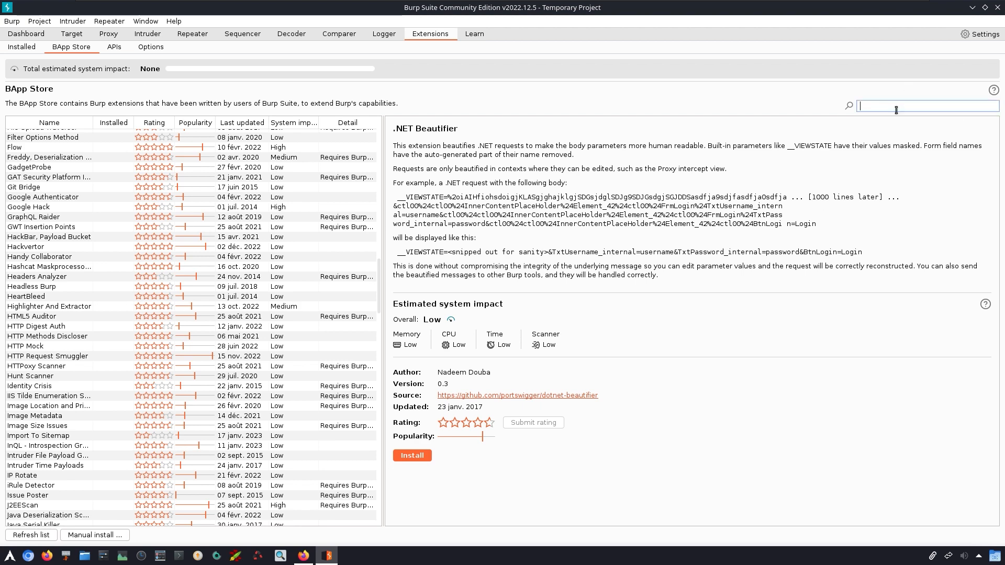
text(Reque)
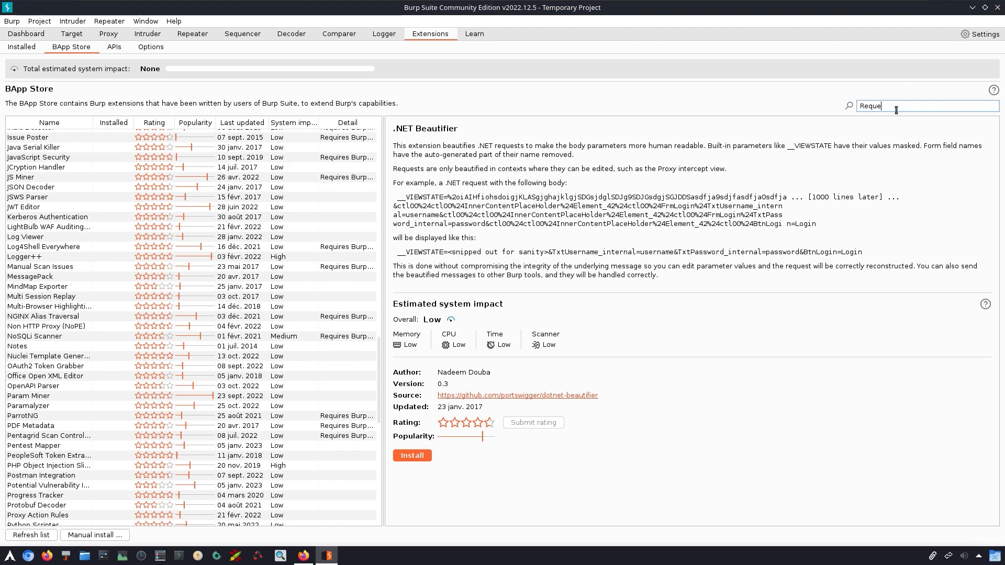
text(st timer)
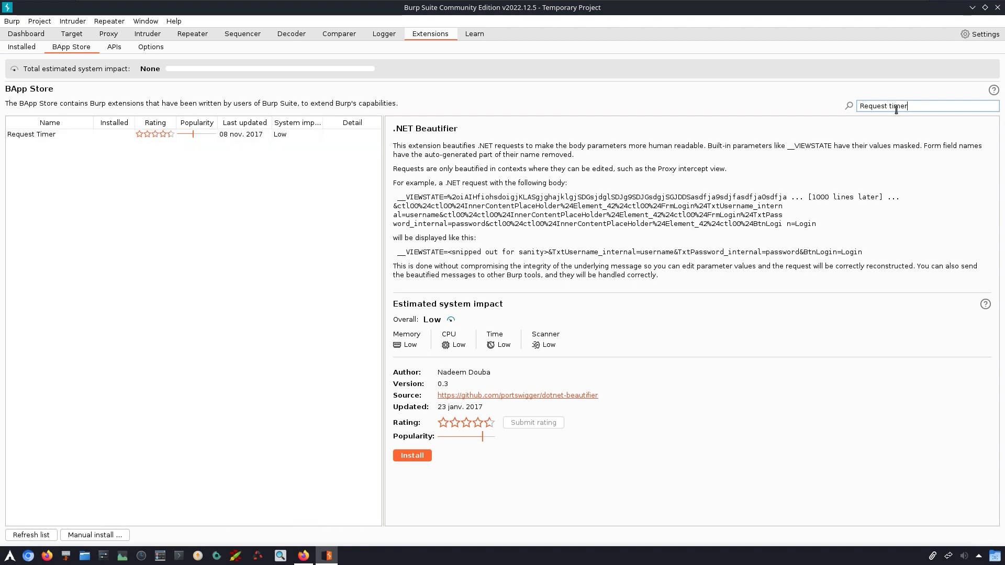
click(44, 137)
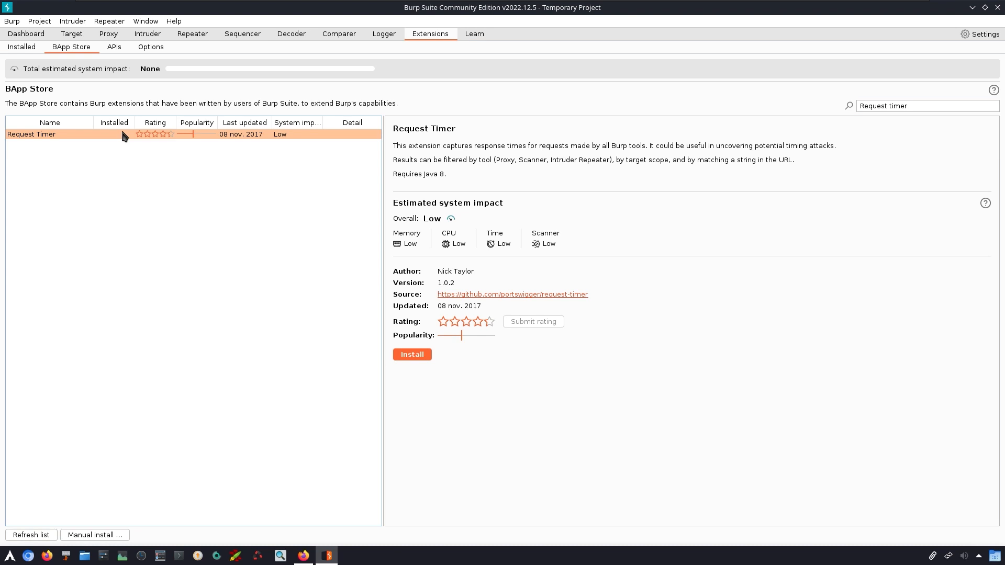
Install the Request Timer extension from the BApp Store and show it among the installed extensions.
click(417, 356)
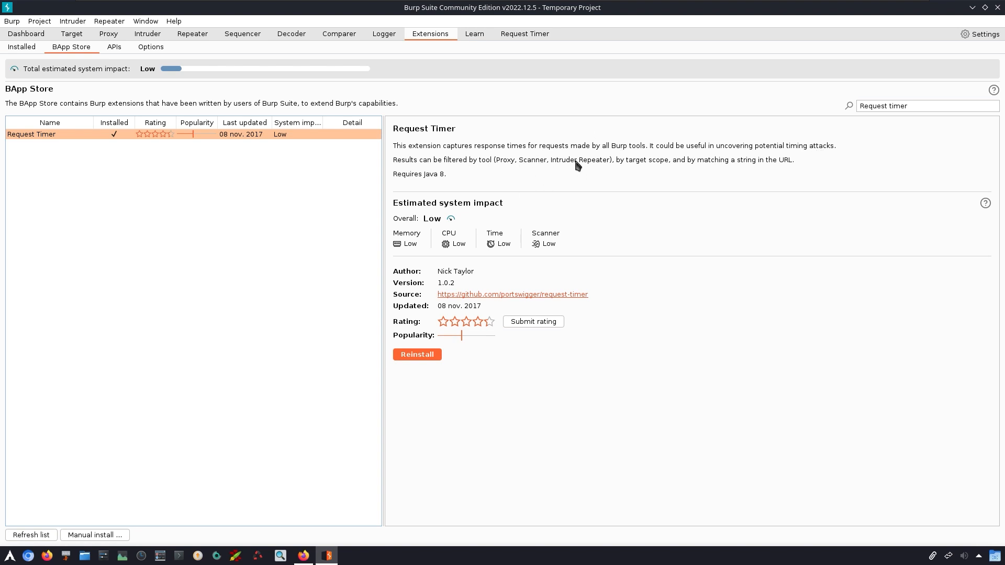
drag(464, 178, 370, 168)
click(33, 46)
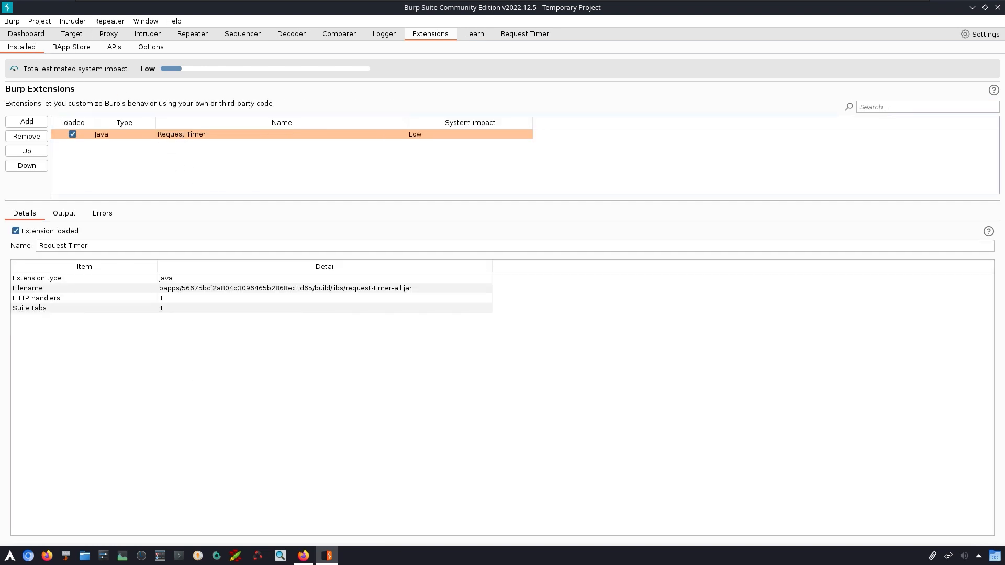
Unload the Request Timer extension and load it again, closing the load report.
click(73, 134)
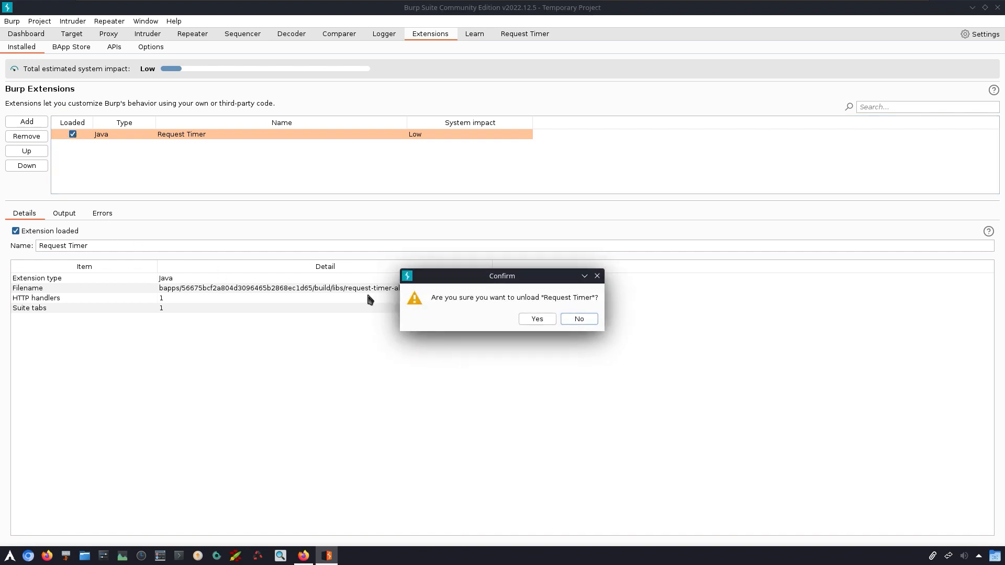
click(537, 319)
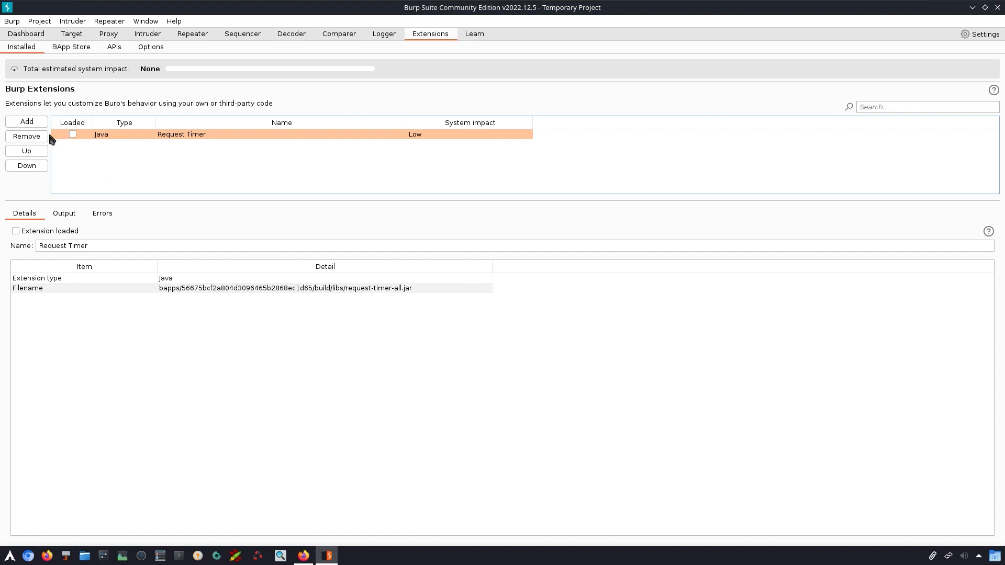
click(72, 134)
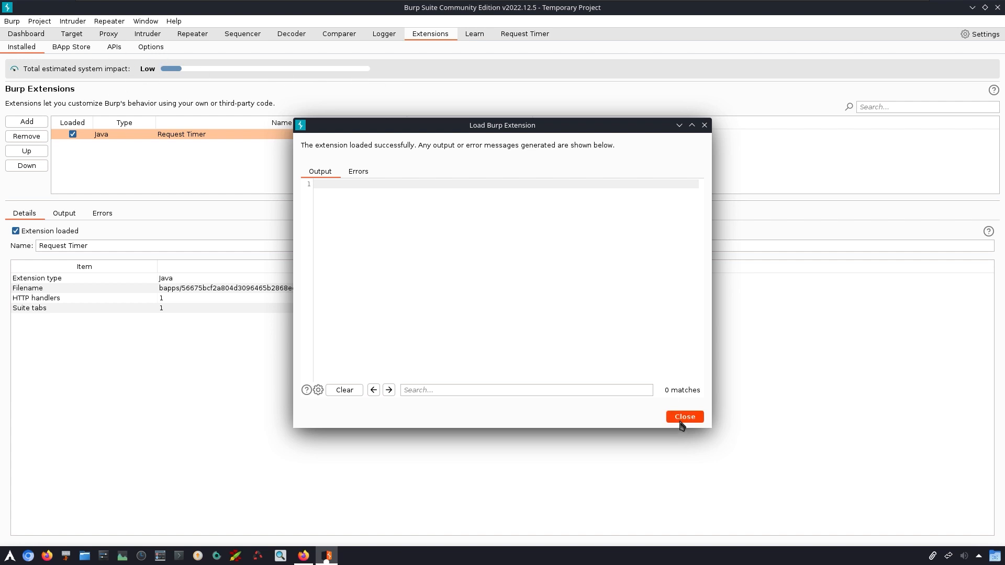
click(685, 417)
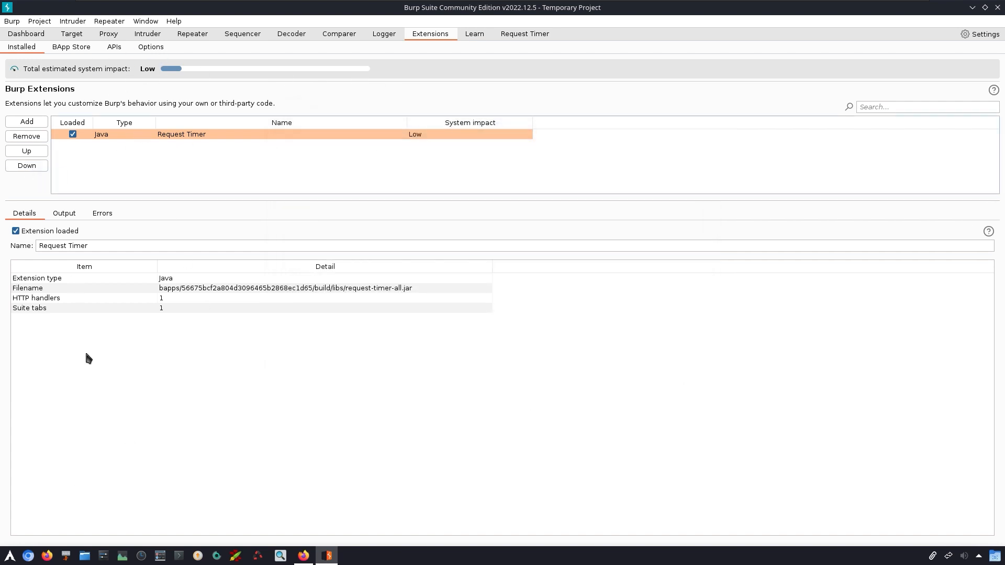
Review Request Timer's output, errors and details, including its extension type, filename, HTTP handlers and suite tabs.
click(78, 214)
click(101, 215)
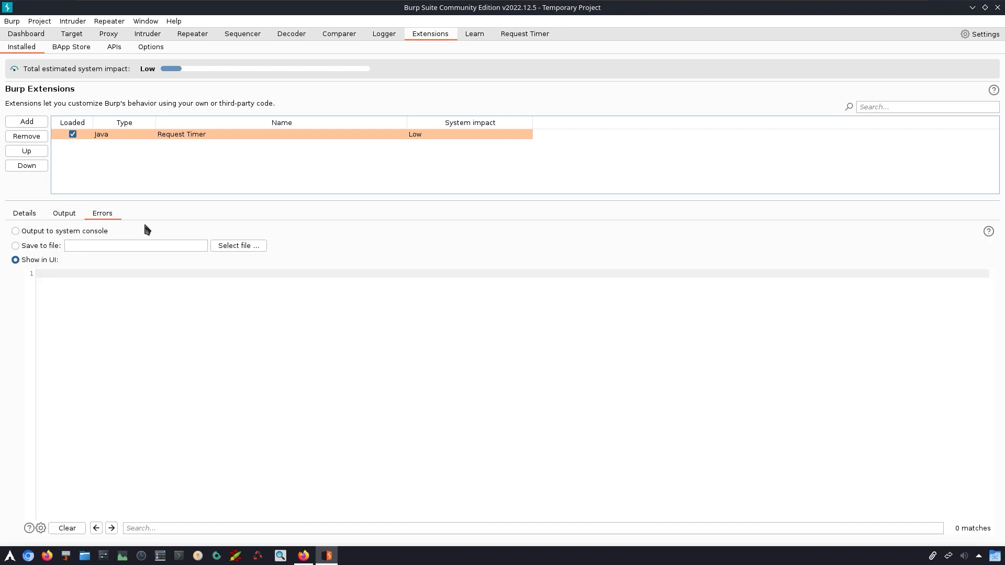
click(21, 215)
click(125, 288)
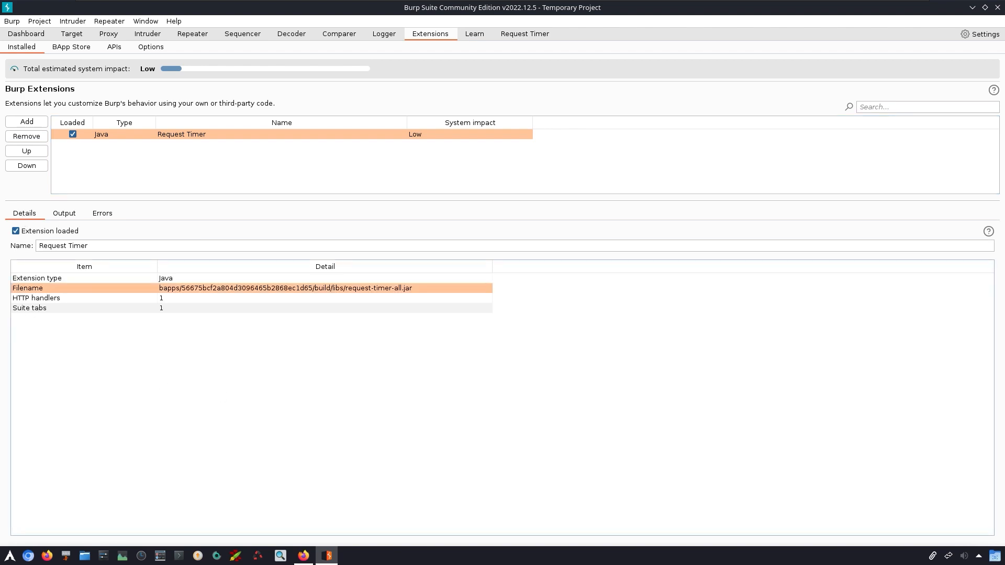
click(43, 278)
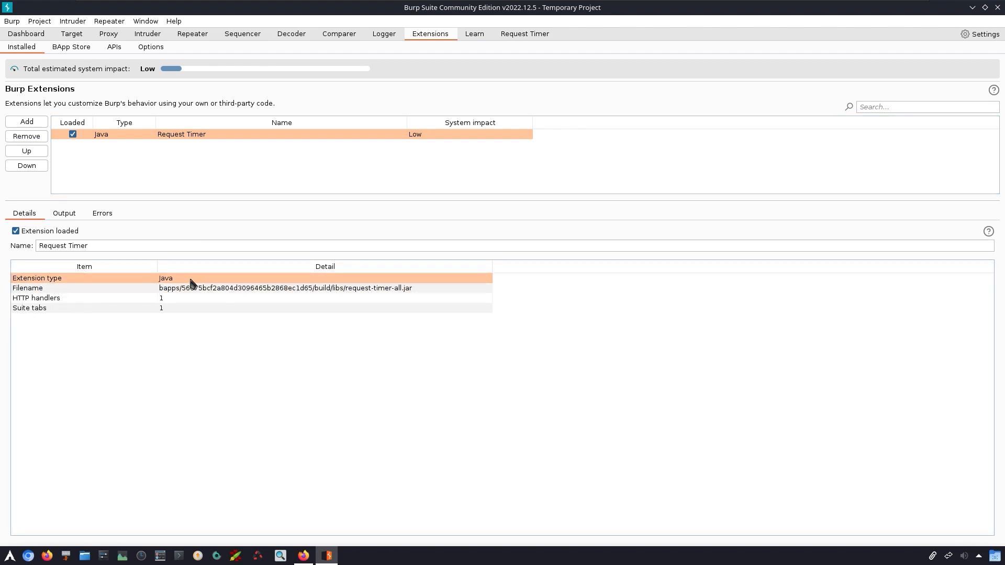
click(220, 288)
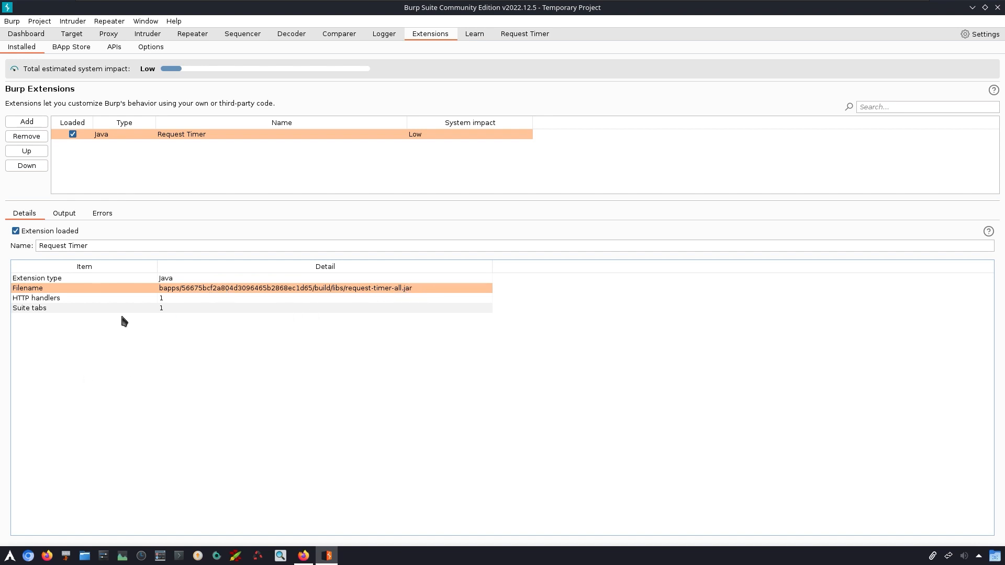
click(99, 299)
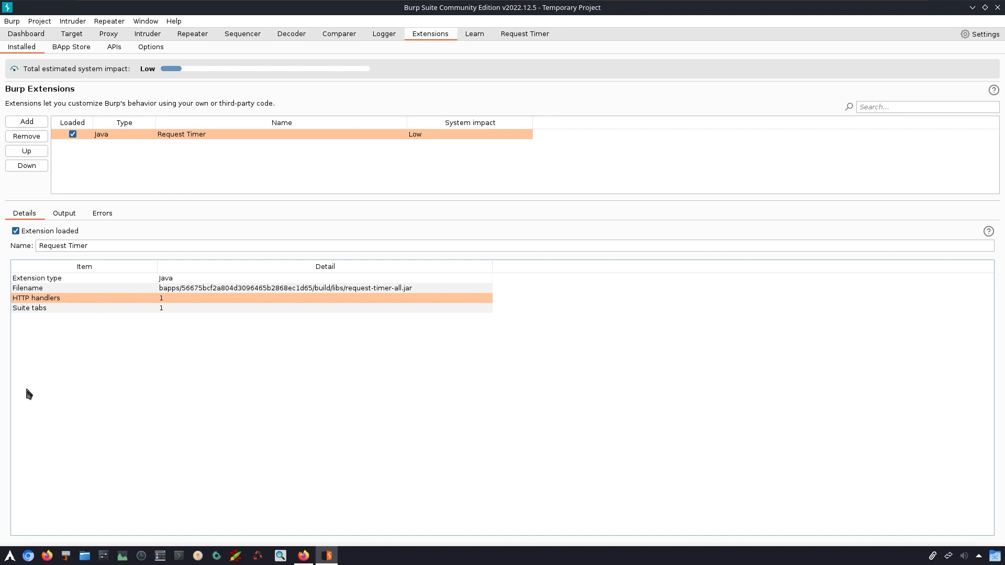
click(67, 310)
Open the Request Timer extension's own view to look at its tool selection and timing table.
click(72, 46)
click(29, 47)
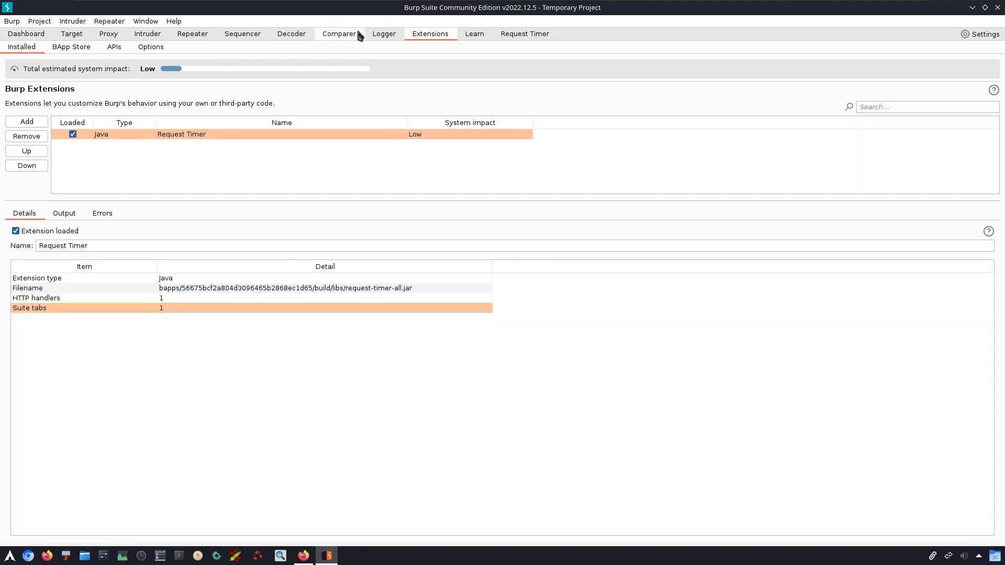
click(511, 37)
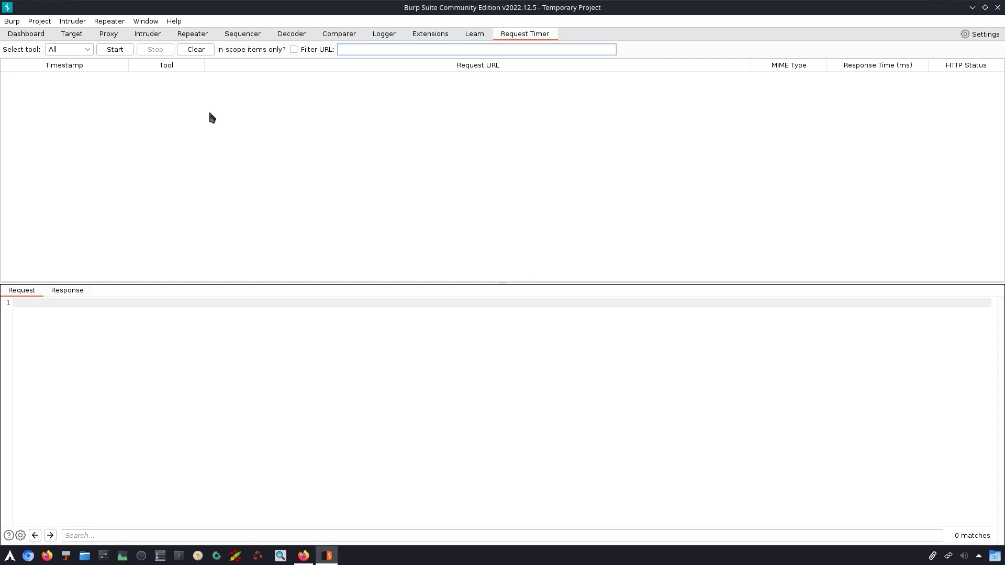
key(alt)
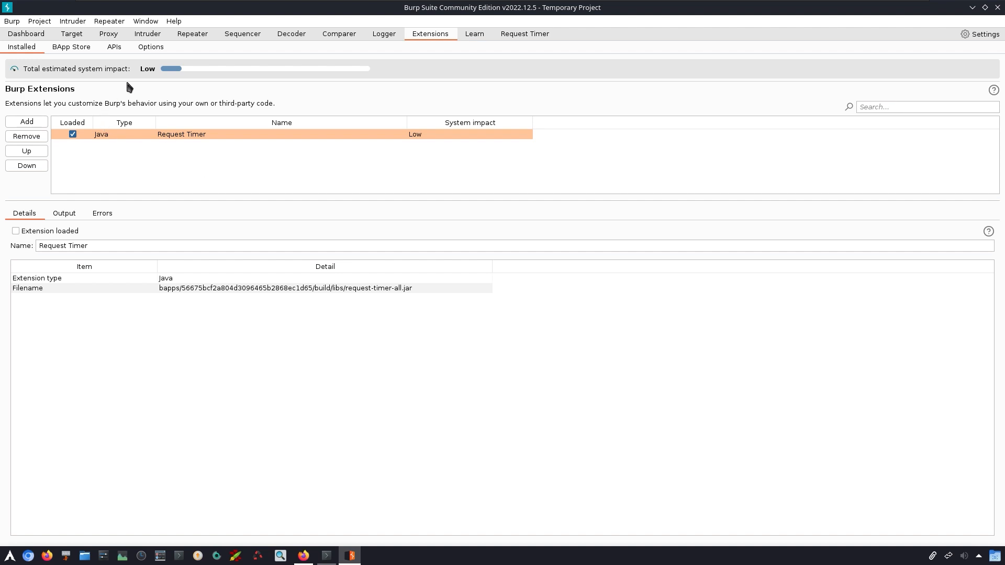
Switch to Firefox, search the web for "jython" and open the Jython site's download page.
click(304, 556)
click(360, 67)
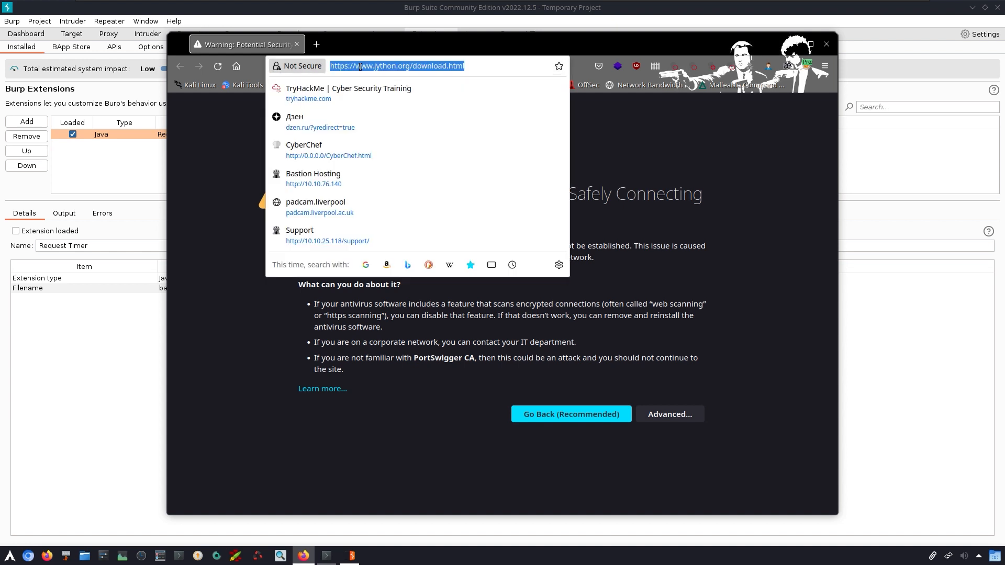
text(jython)
key(Return)
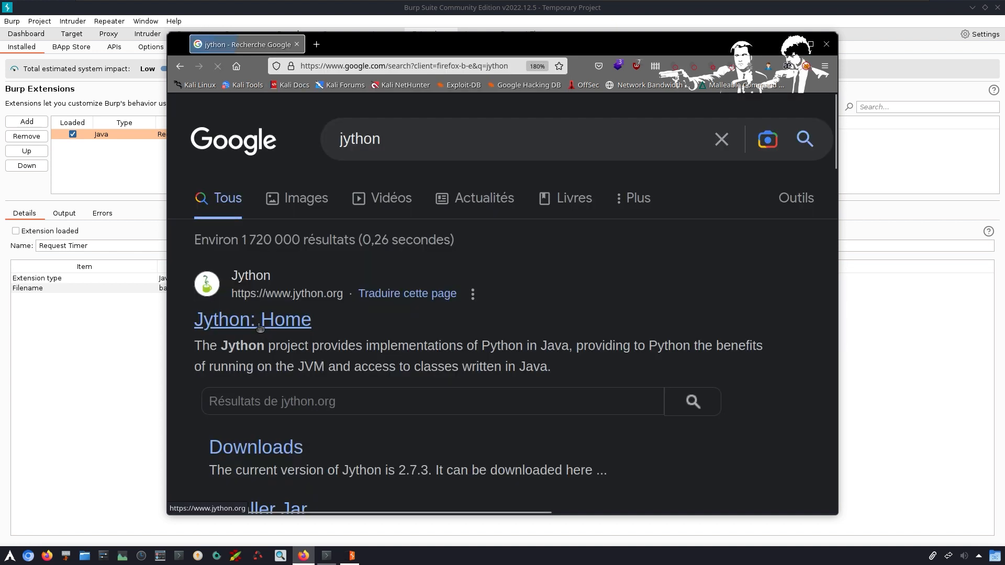
click(260, 323)
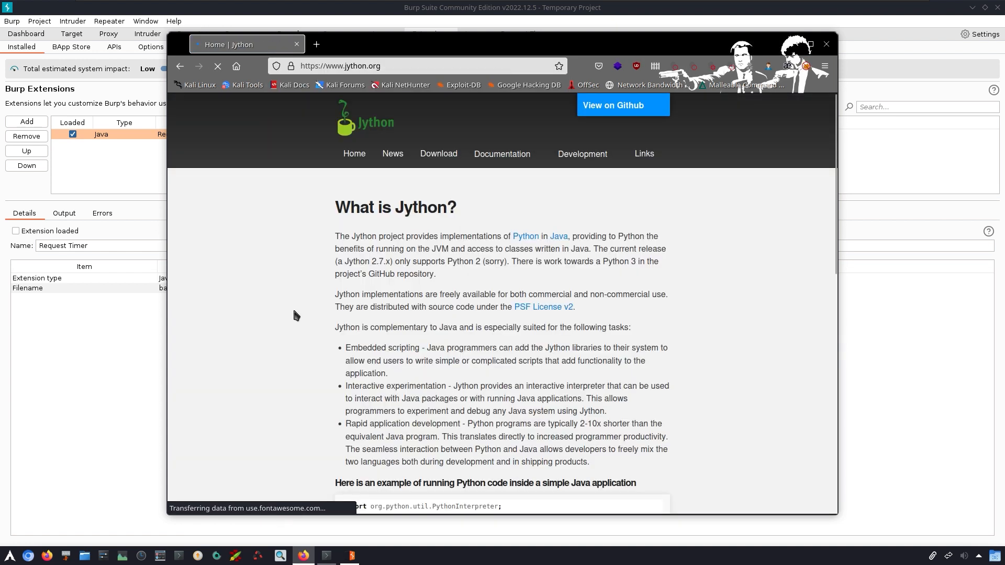
click(446, 166)
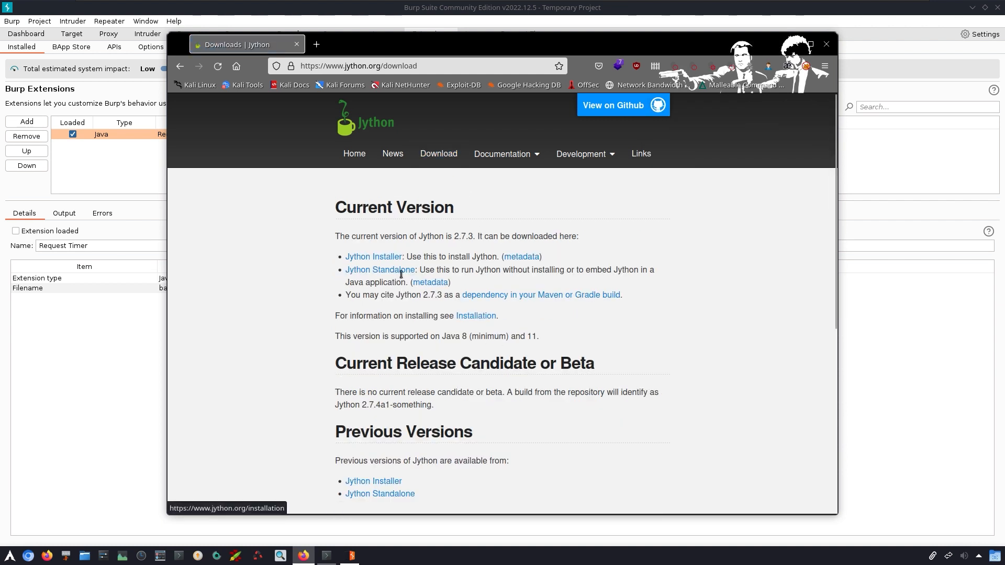
Return to Burp Suite, search the BApp Store for "python" and view the Discover Reverse Tabnabbing extension's details.
click(139, 319)
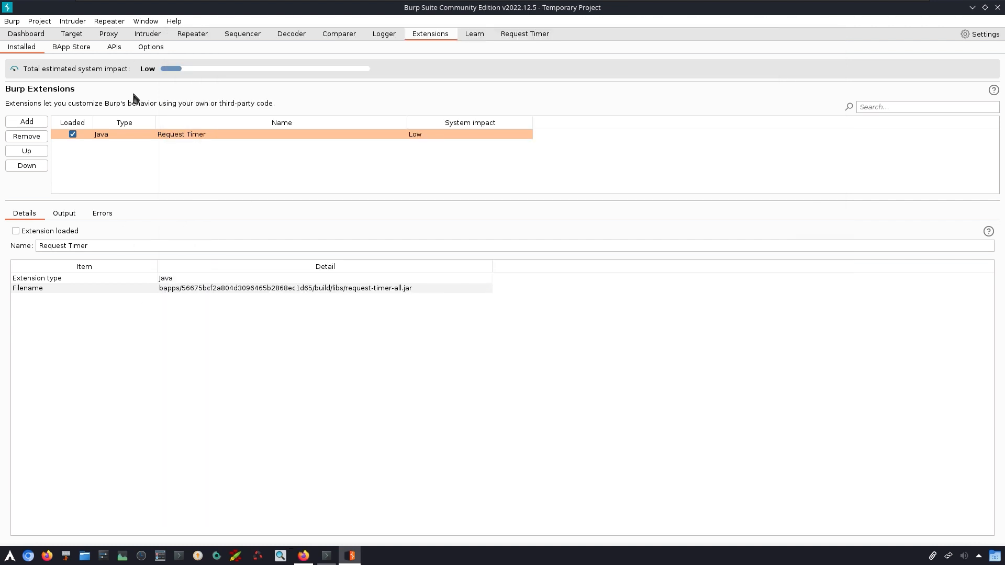
click(79, 49)
click(79, 204)
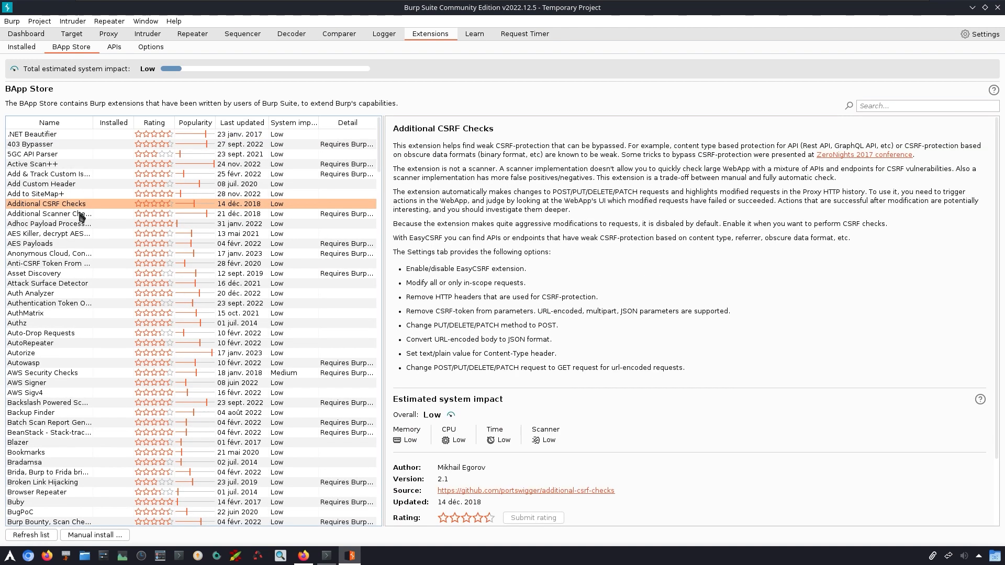
click(874, 108)
text(jython,)
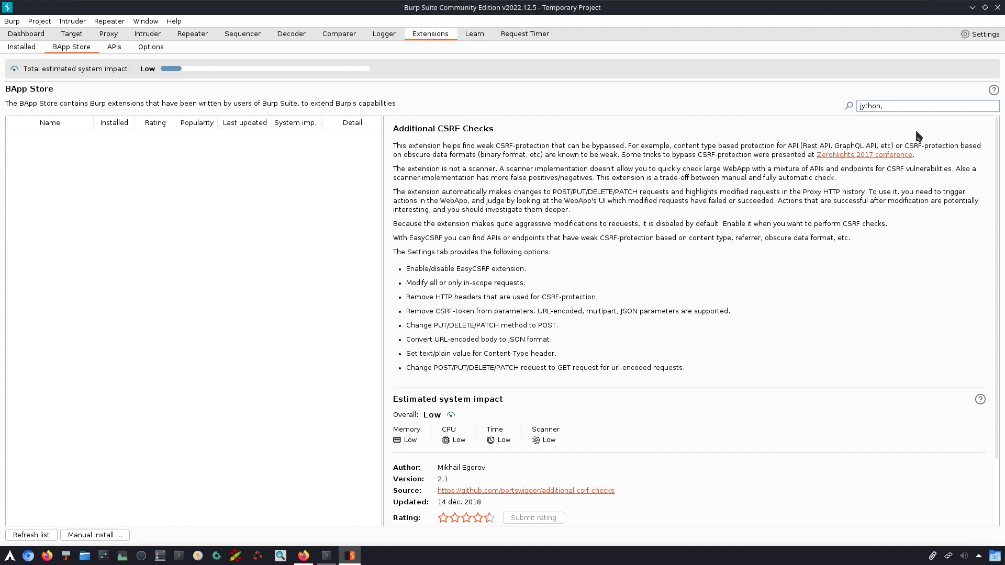
key(BackSpace)
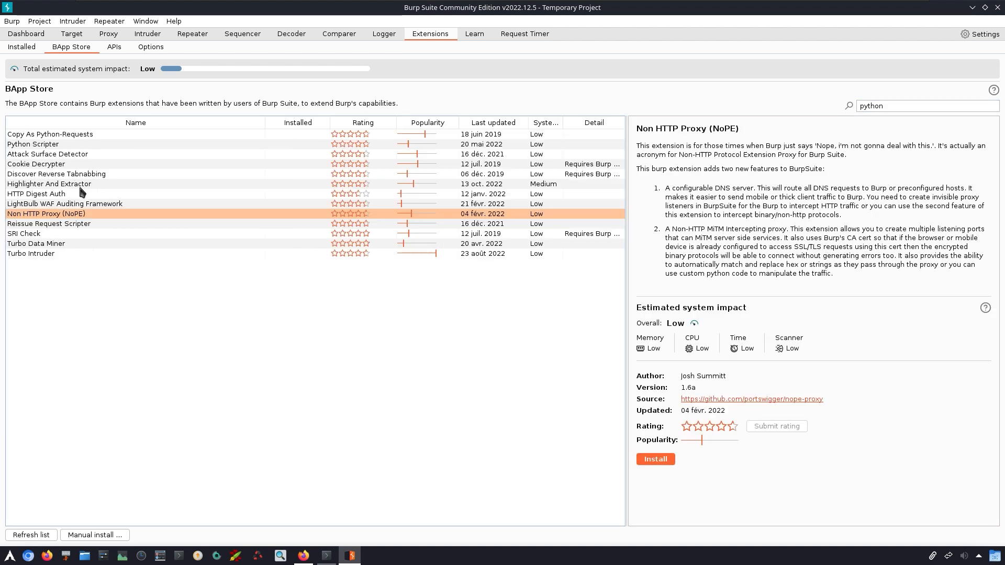
click(74, 174)
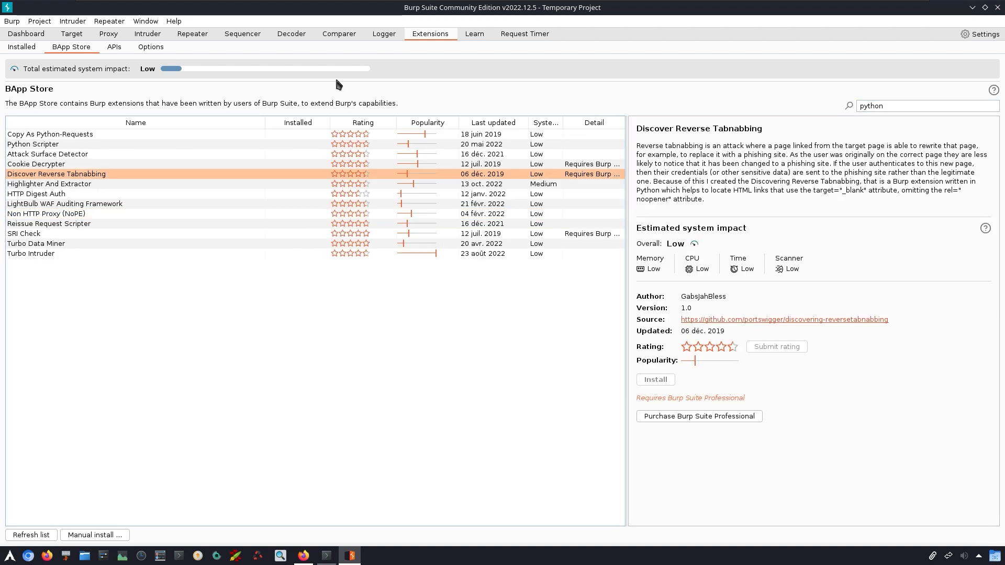
Switch back to Firefox and download the current Jython Standalone version from the Jython download page.
double_click(408, 9)
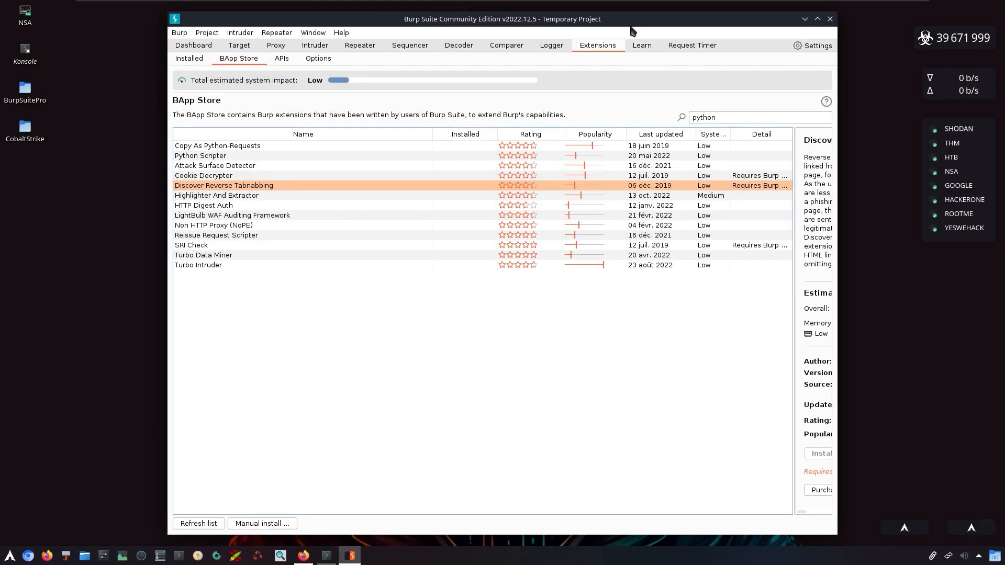
key(alt+Tab)
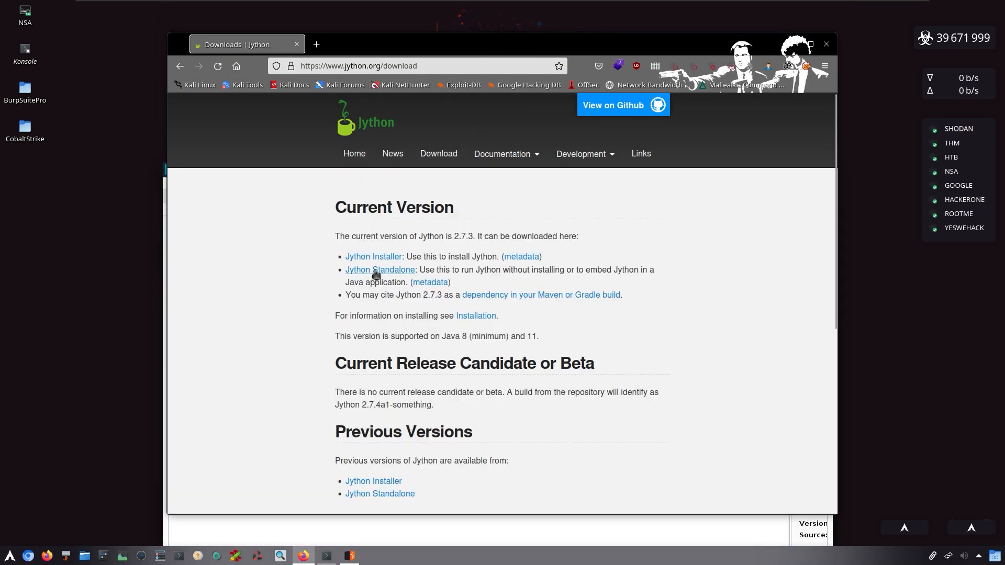
click(376, 272)
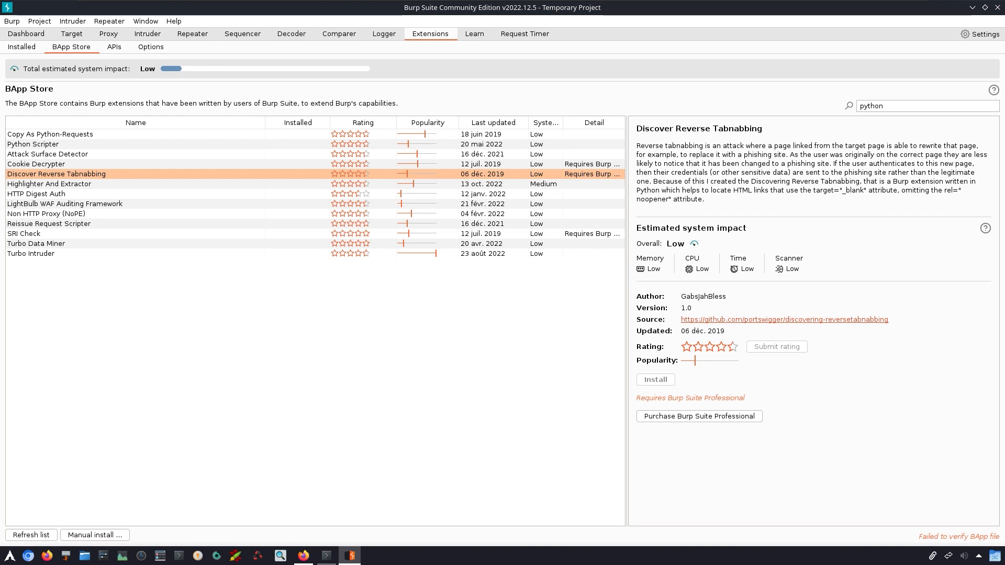
Switch to Konsole and copy jython-standalone-2.7.3.jar from Téléchargements into the home directory with sudo cp.
click(326, 555)
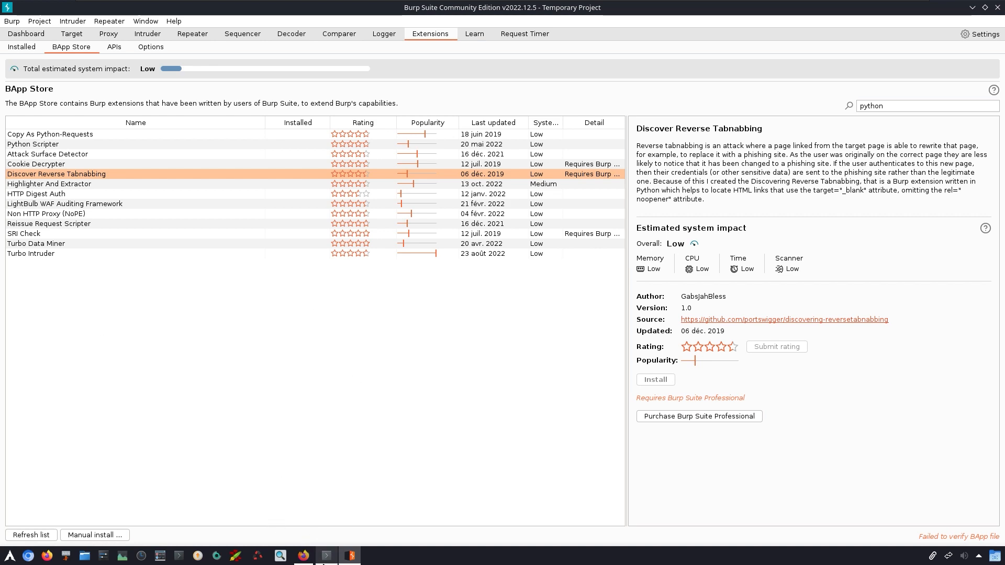
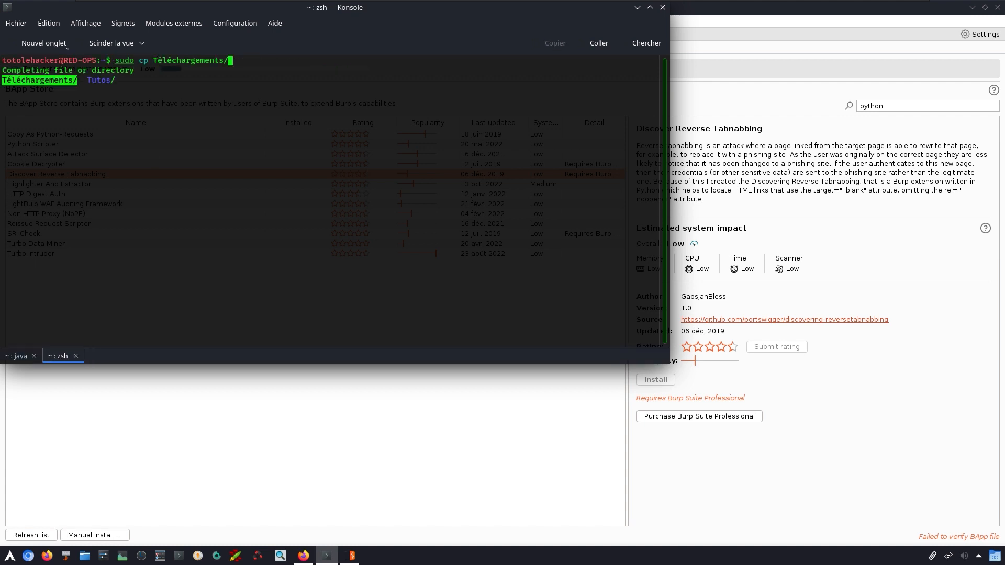
key(Tab)
key(Tab)
text(keys)
key(Tab)
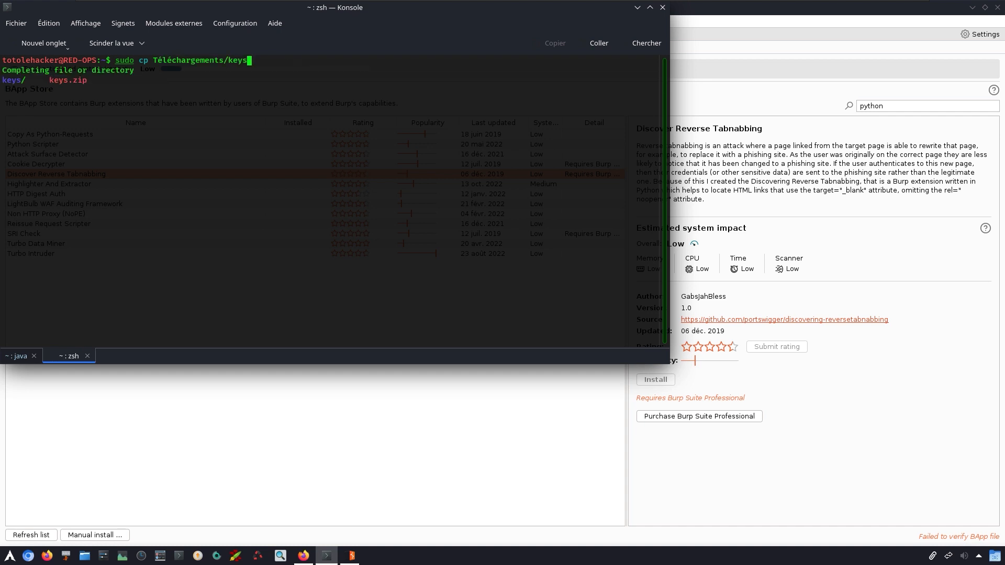
key(Tab)
key(BackSpace)
key(BackSpace)
key(BackSpace)
key(BackSpace)
key(BackSpace)
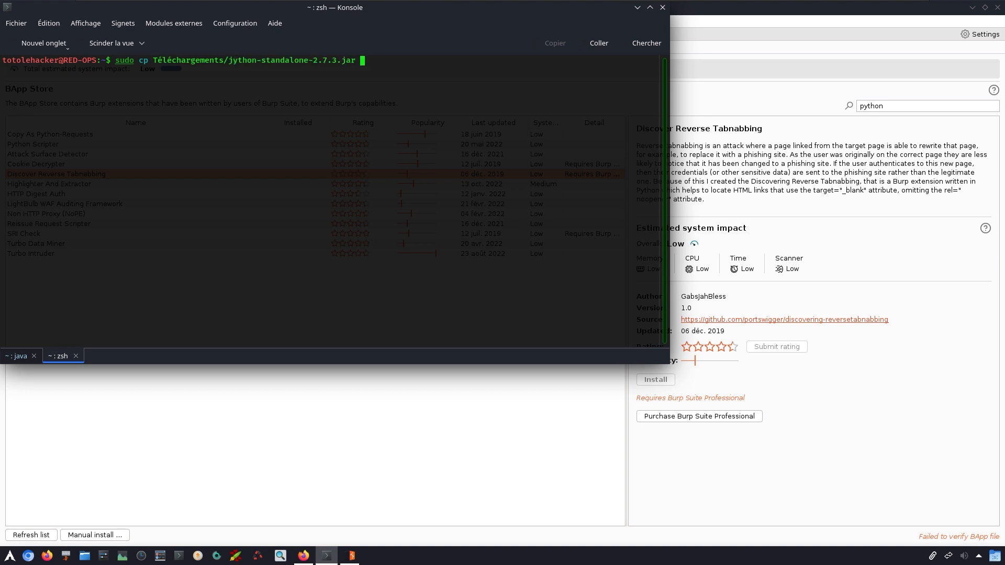
text(.)
key(Return)
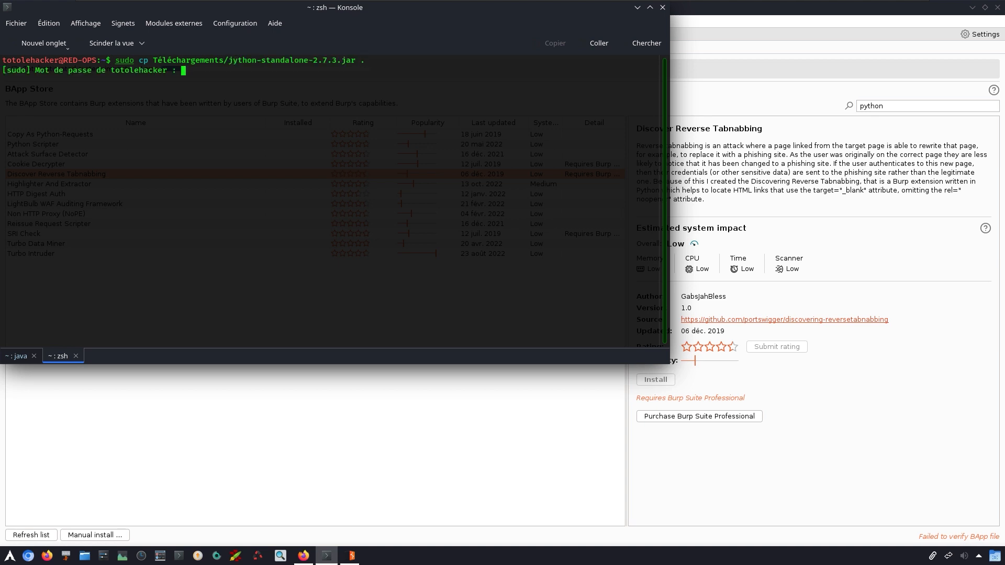
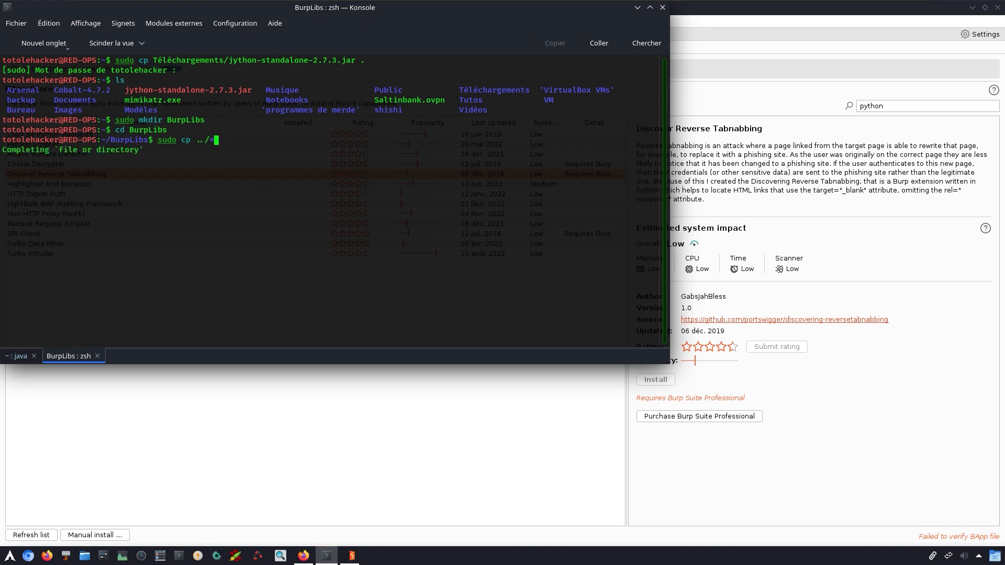
Copy ../jython-standalone-2.7.3.jar into the BurpLibs folder and list the folder's contents.
key(BackSpace)
text(jy)
key(Tab)
text(.)
key(Return)
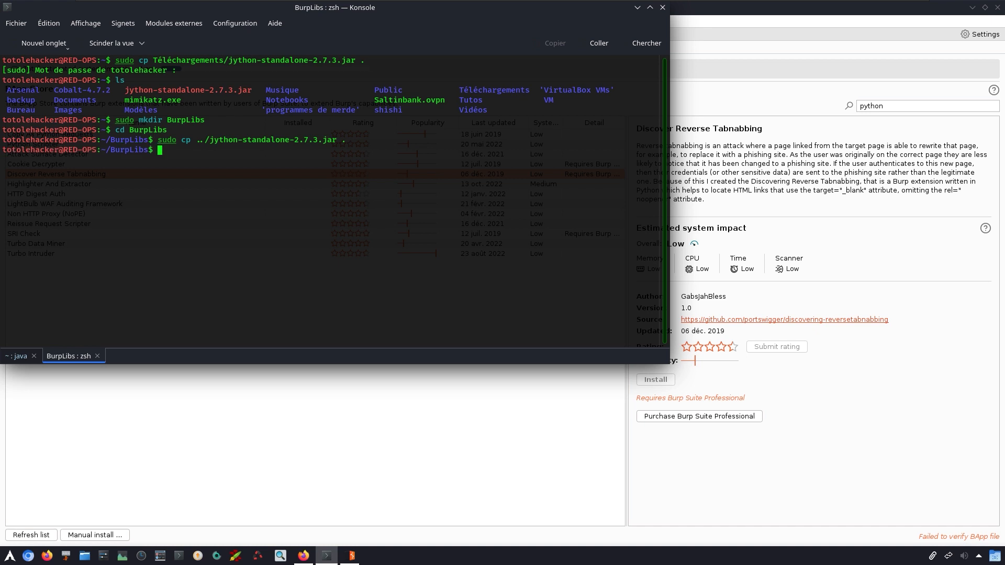
text(ls)
key(Return)
Switch to Burp Suite and try to install a file manually as a BApp.
key(alt+Tab)
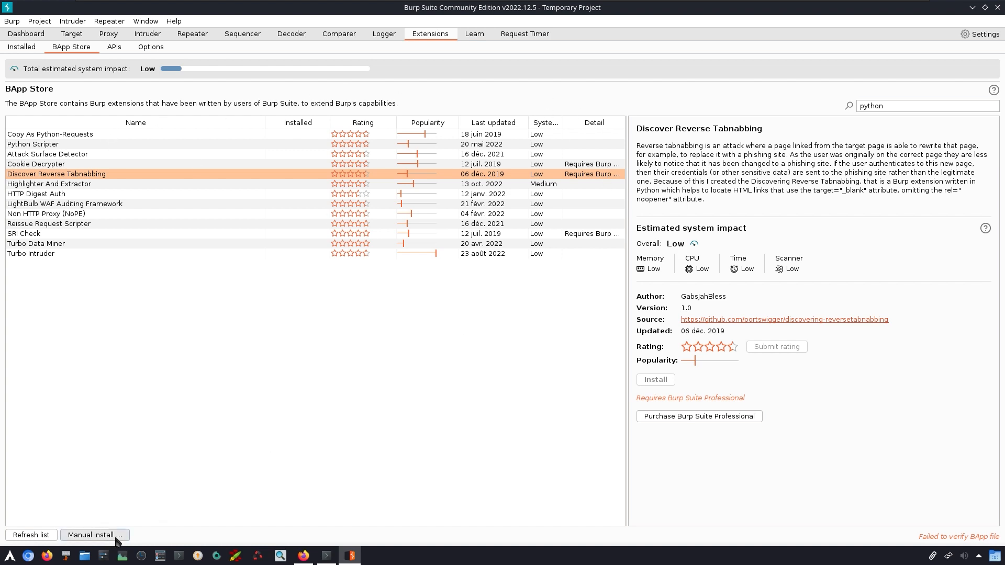
click(94, 535)
double_click(359, 172)
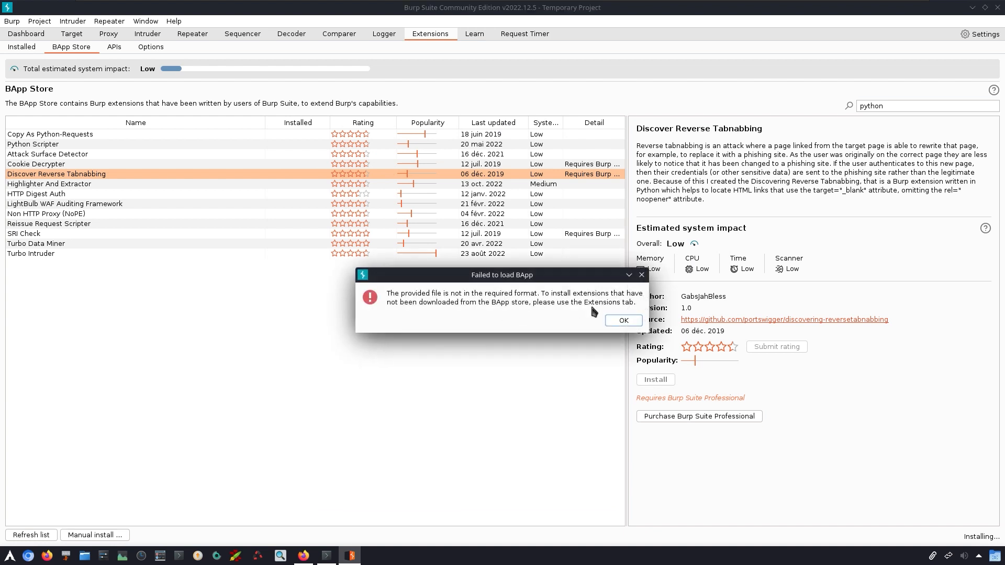
Set the Python environment's Jython standalone JAR location to jython-standalone-2.7.3.jar in the BurpLibs folder.
click(628, 321)
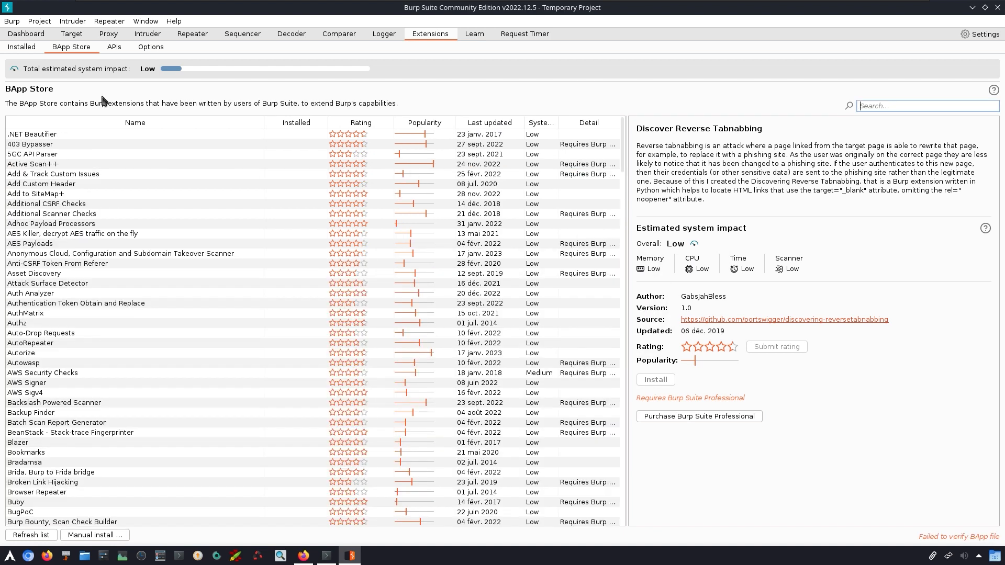
click(150, 47)
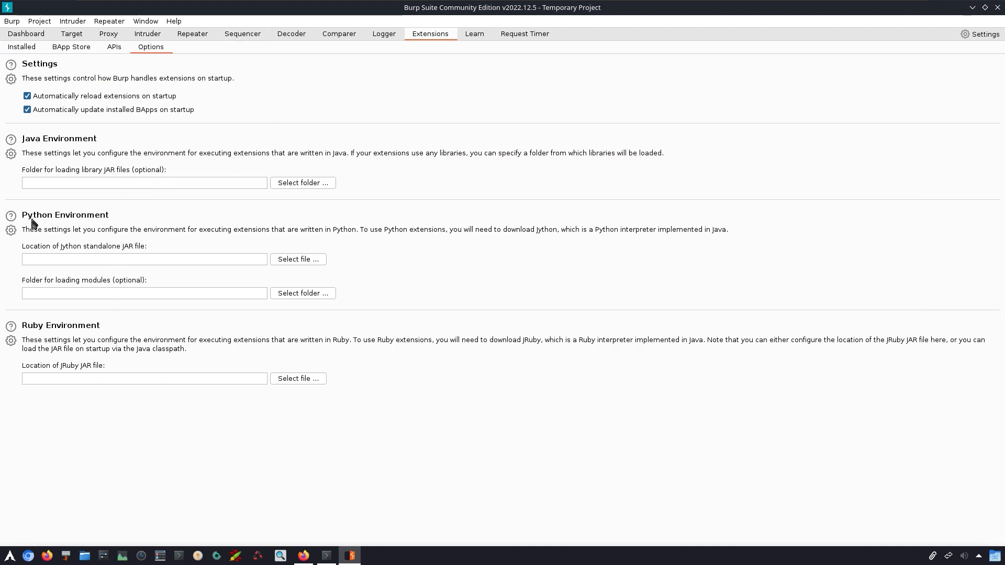
click(296, 261)
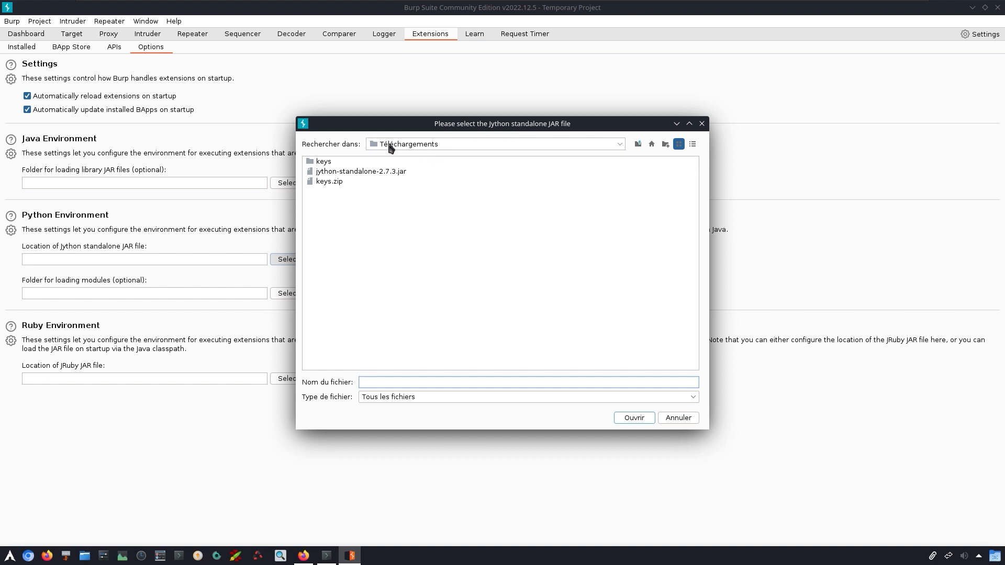
click(390, 148)
click(413, 178)
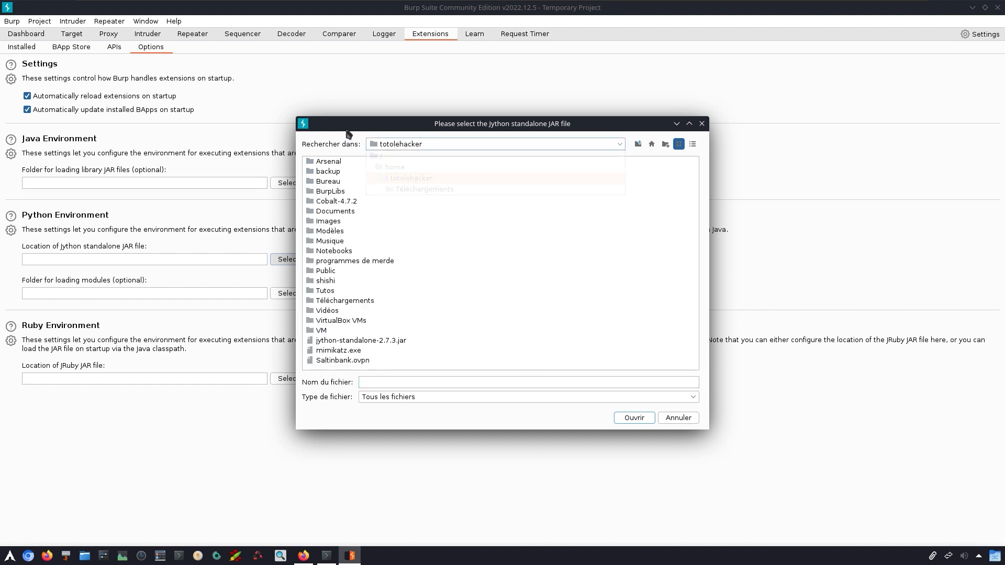
click(348, 320)
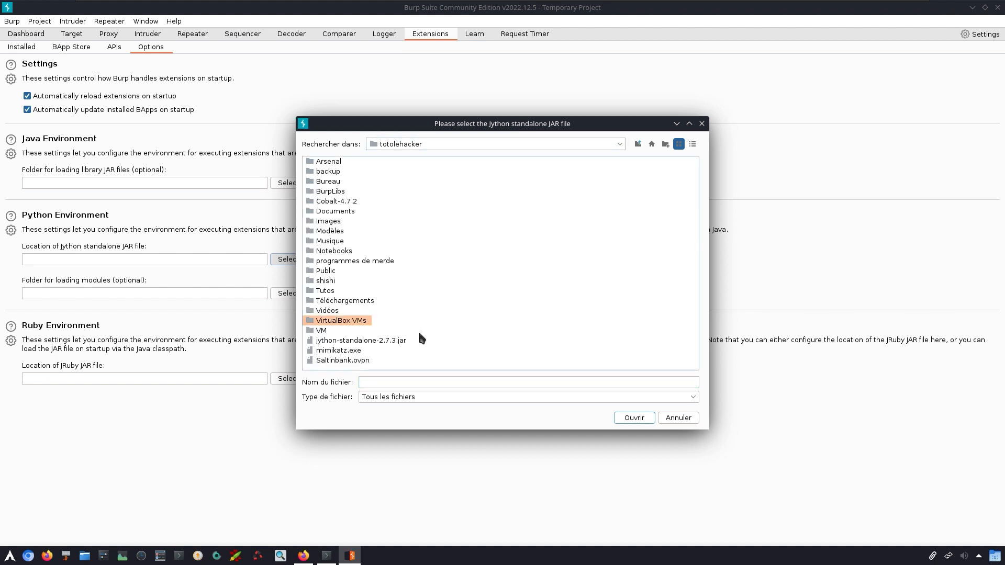
double_click(335, 191)
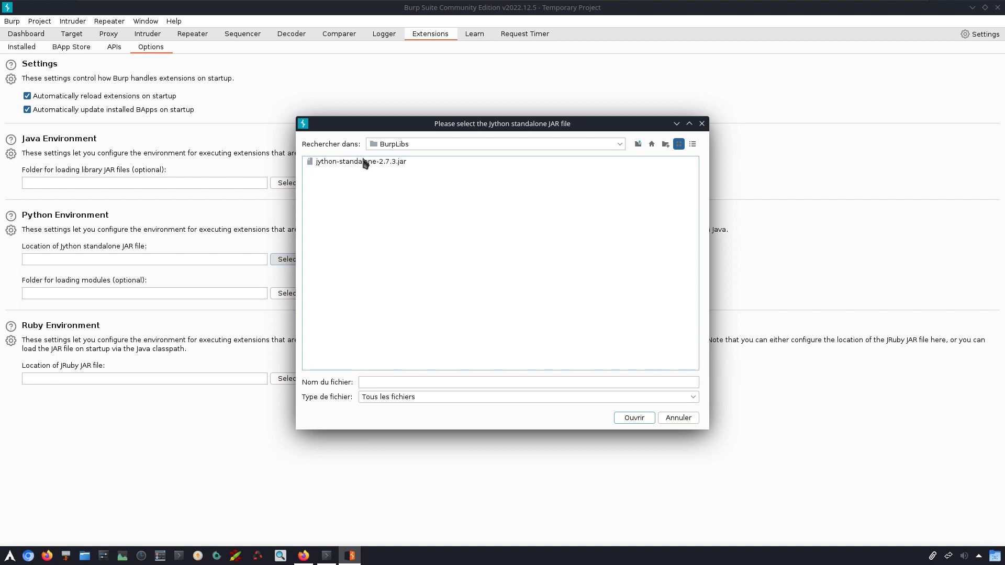
double_click(365, 162)
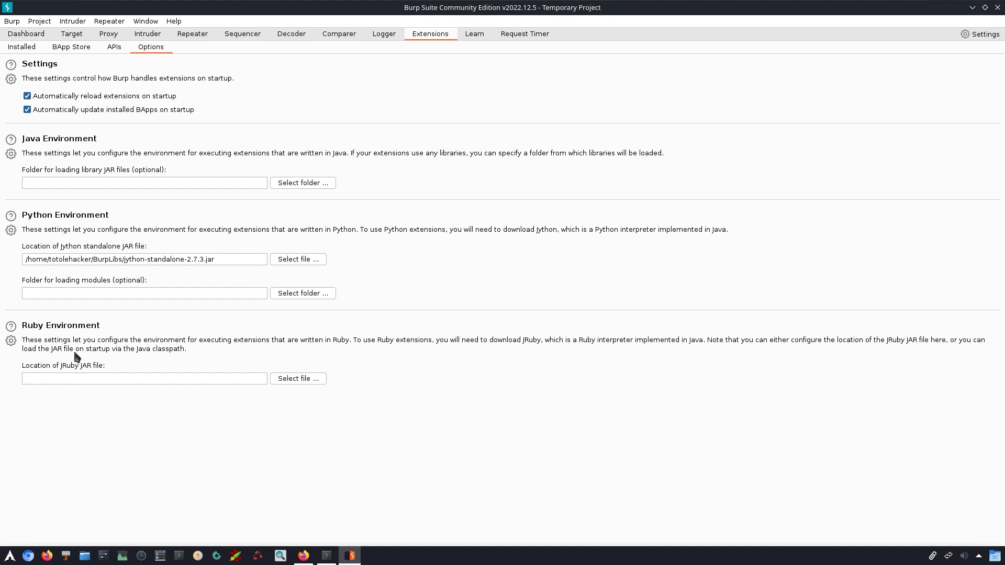
Switch to Firefox, search for jruby in a new tab and open the JRuby downloads page.
click(304, 555)
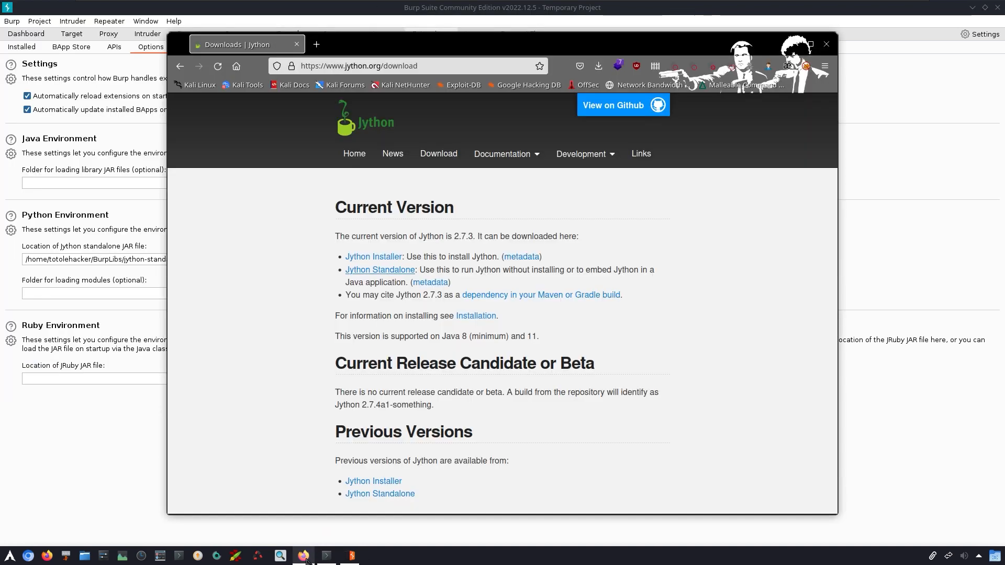
click(316, 44)
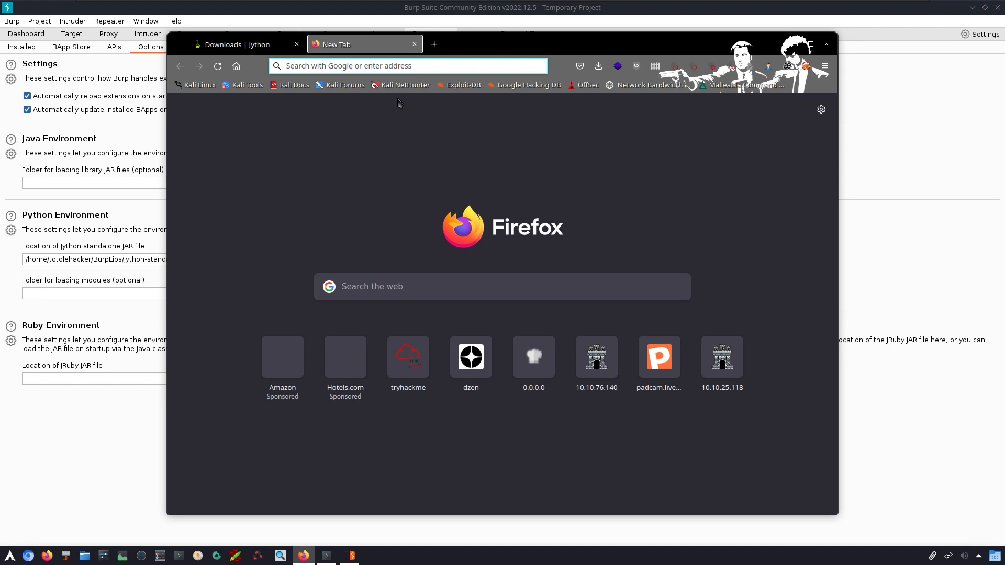
text(jruby)
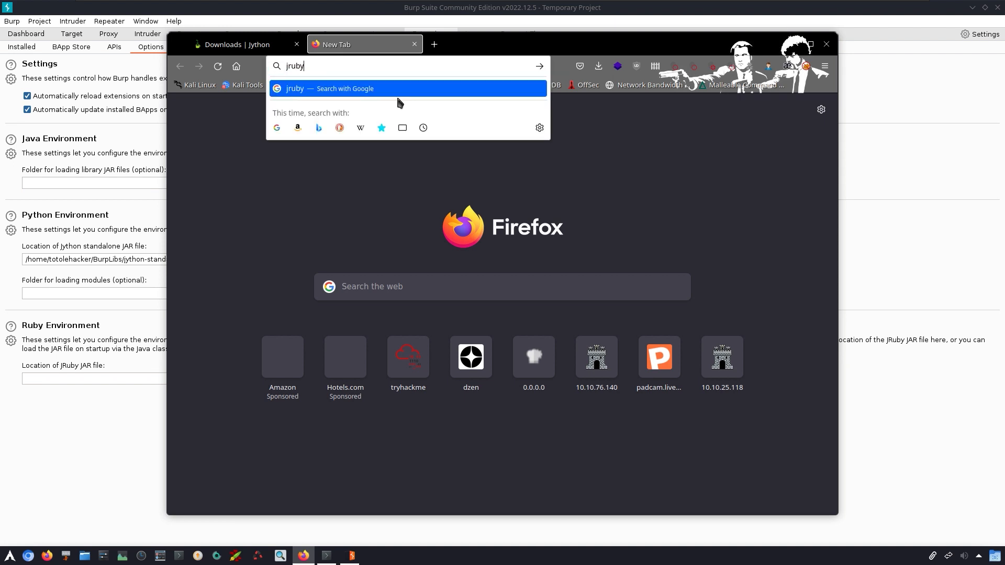
key(Return)
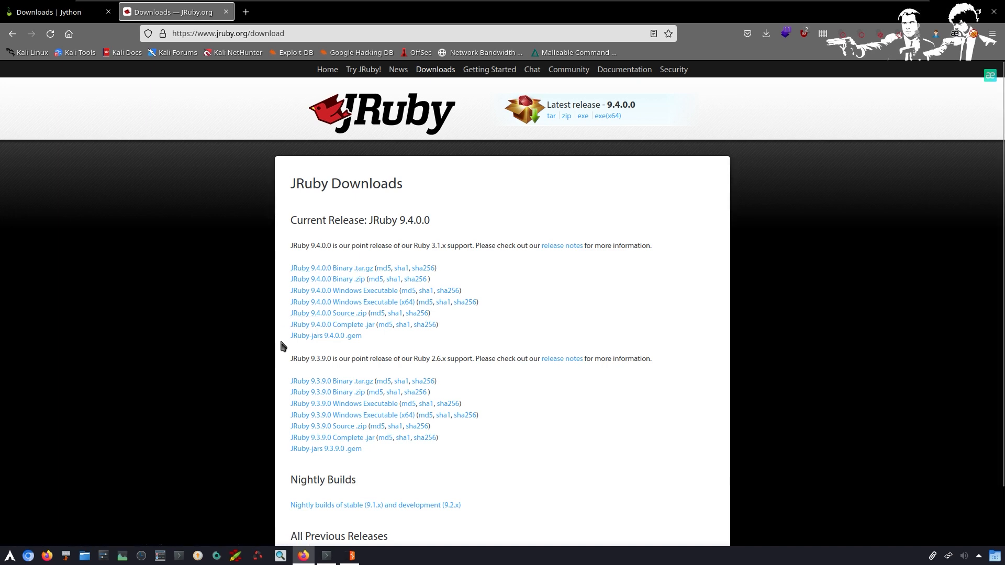
Switch to Konsole, copy ../Téléchargements/jruby-complete-9.4.0.0.jar into BurpLibs with sudo cp and list the folder's contents with dir.
key(alt+Tab)
text(sudo cp ../)
key(Tab)
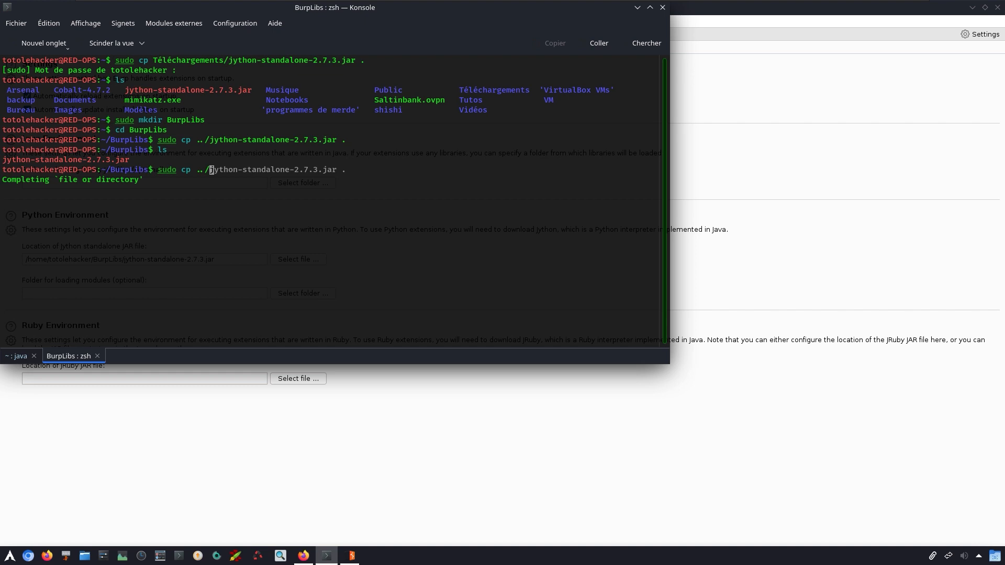
text(T)
key(Tab)
key(Tab)
key(Return)
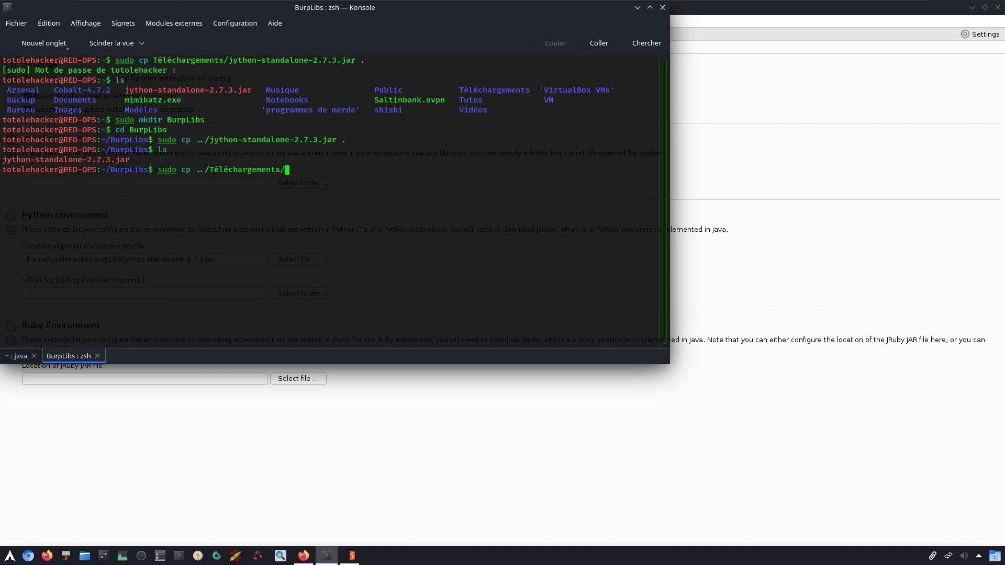
text(j)
key(Tab)
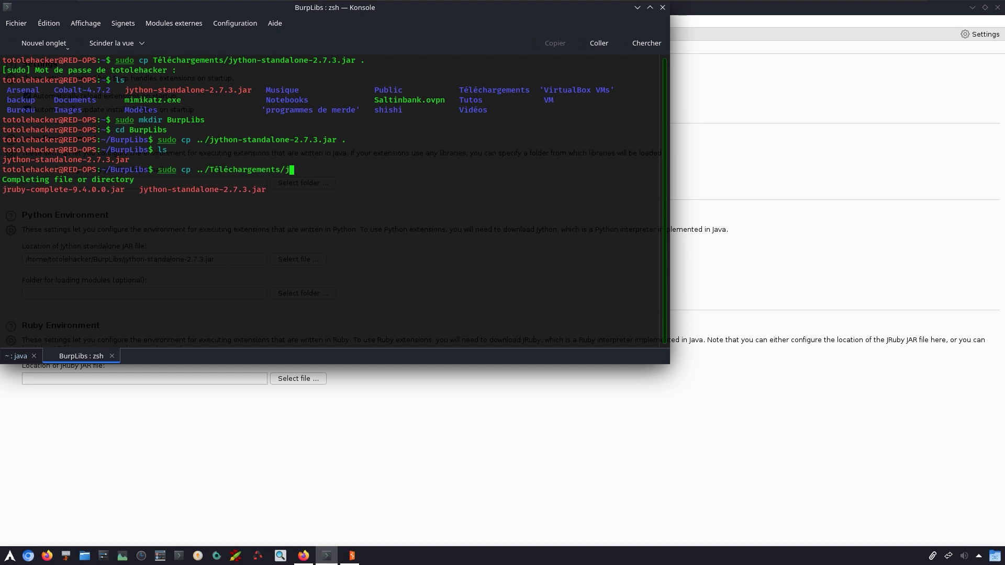
key(Tab)
key(Return)
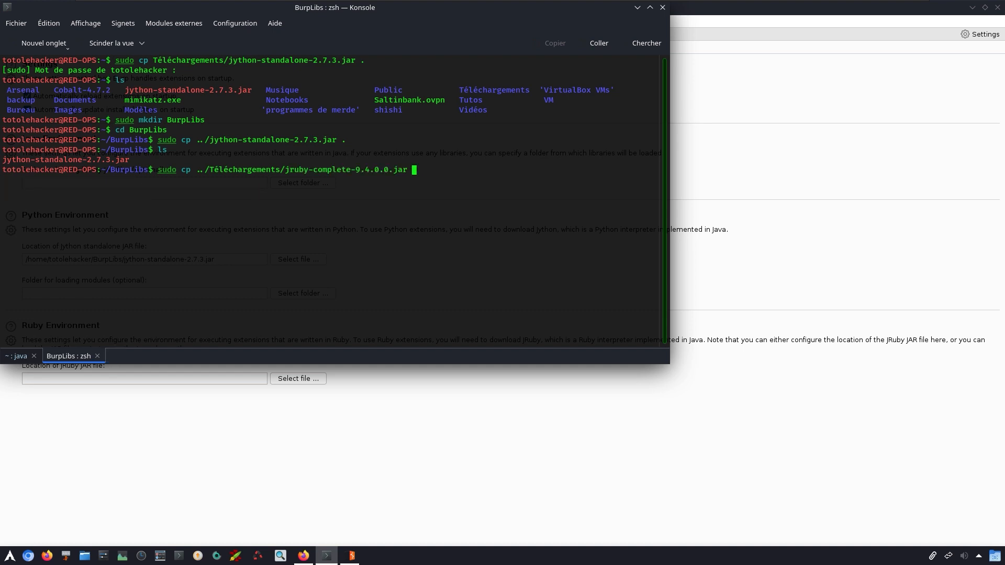
text(.)
key(Return)
text(dir)
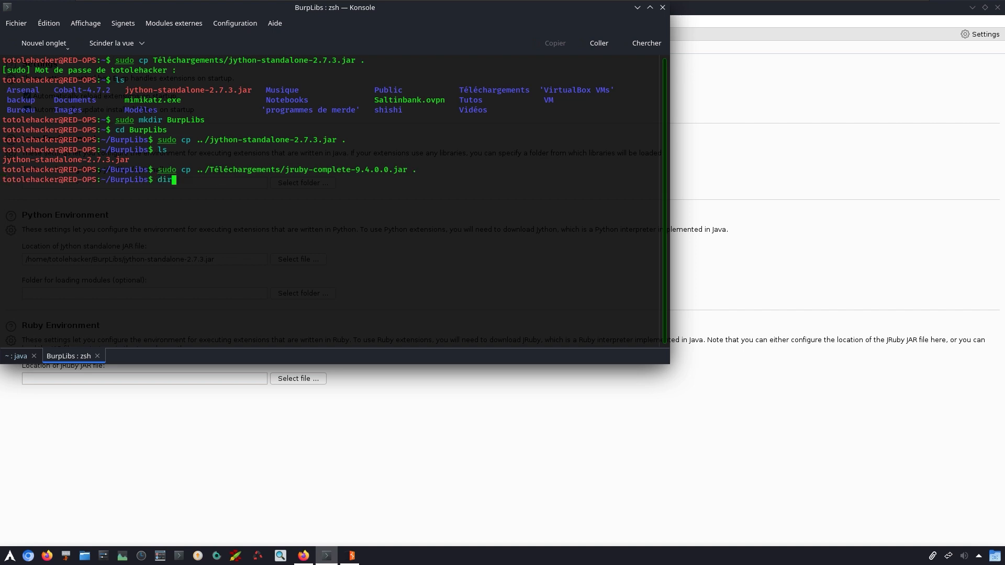
key(Return)
Switch to Burp Suite and set the Ruby environment's JRuby JAR location to jruby-complete-9.4.0.0.jar in the BurpLibs folder.
click(517, 463)
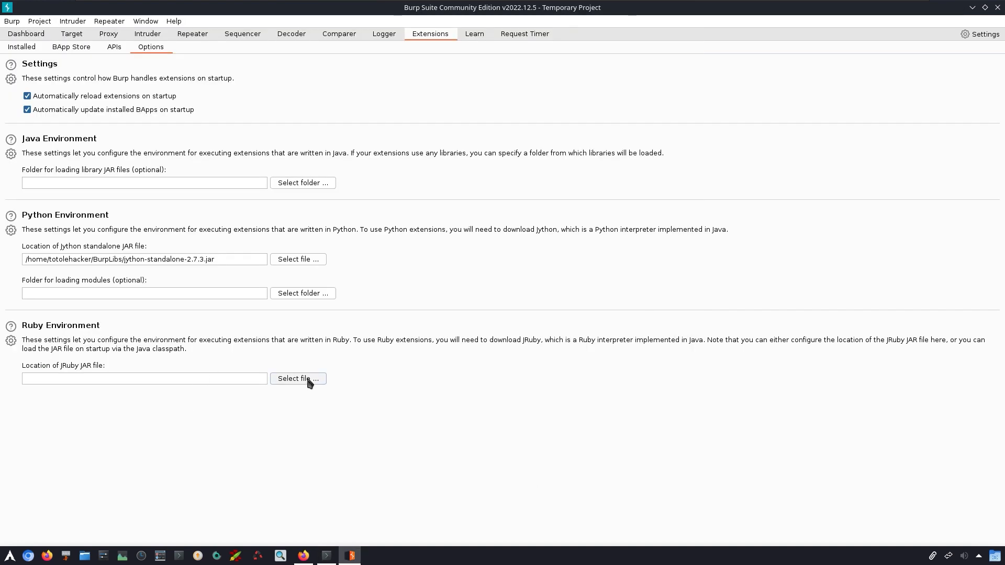
click(299, 379)
double_click(359, 162)
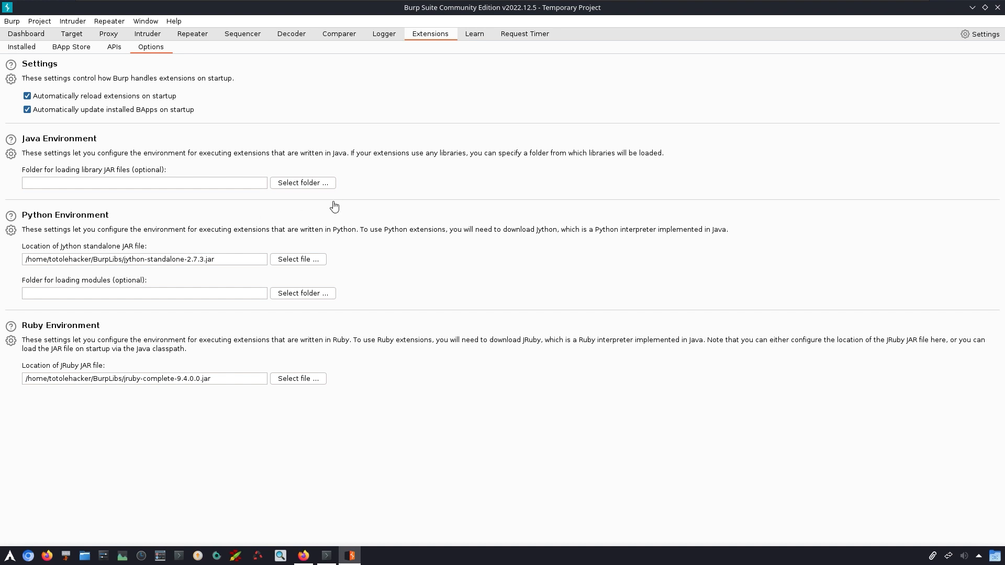
Switch to Konsole, go back to the home directory and remove its copy of jython-standalone-2.7.3.jar with sudo rm.
key(alt+Tab)
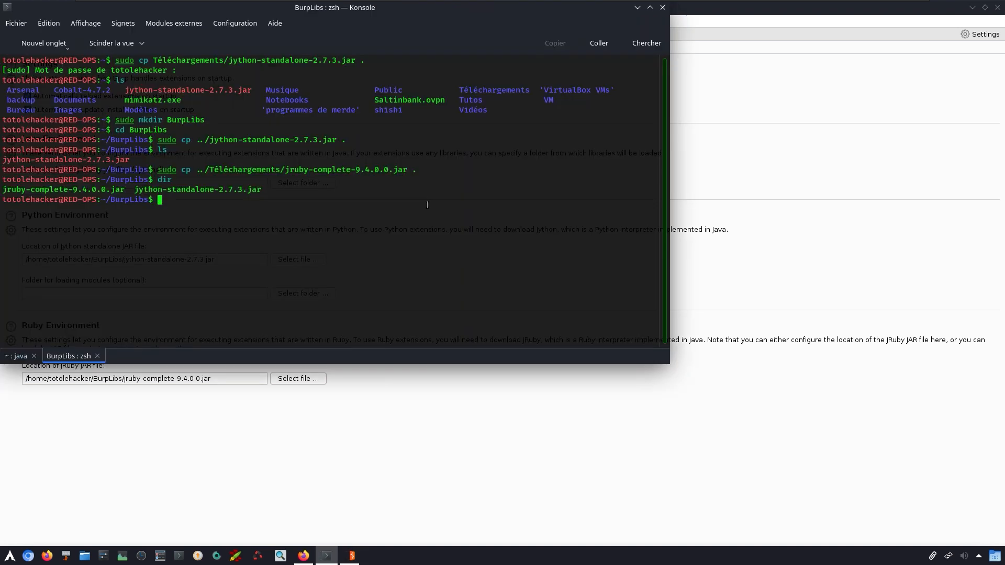
text(cd ..)
key(Return)
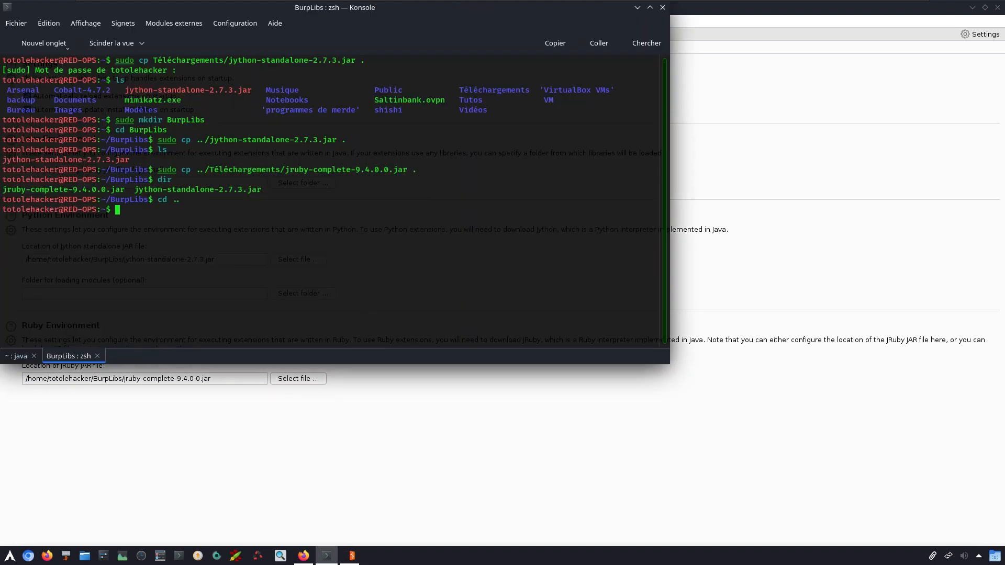
text(ls)
key(Return)
text(sudo rm )
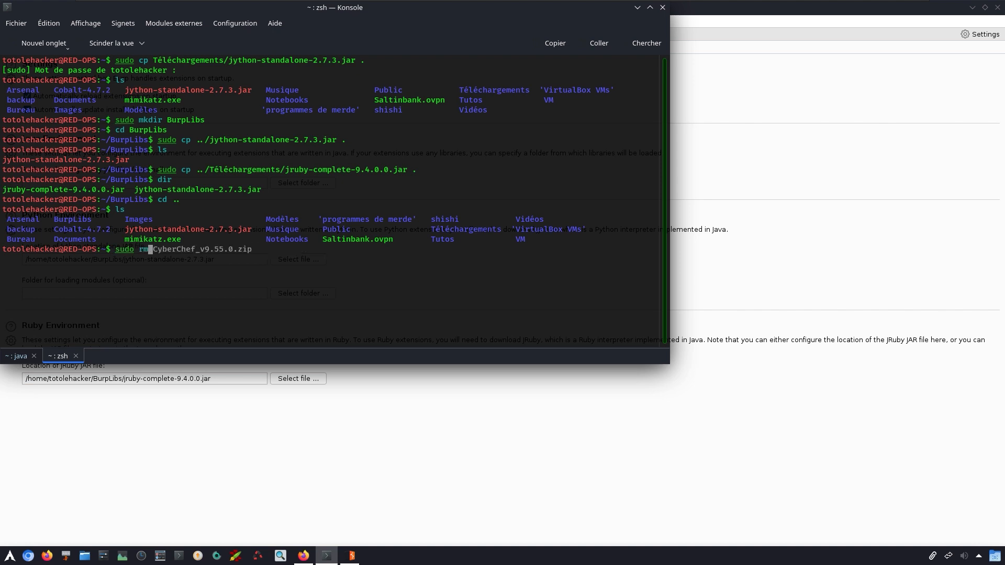
text(j)
key(Tab)
key(Return)
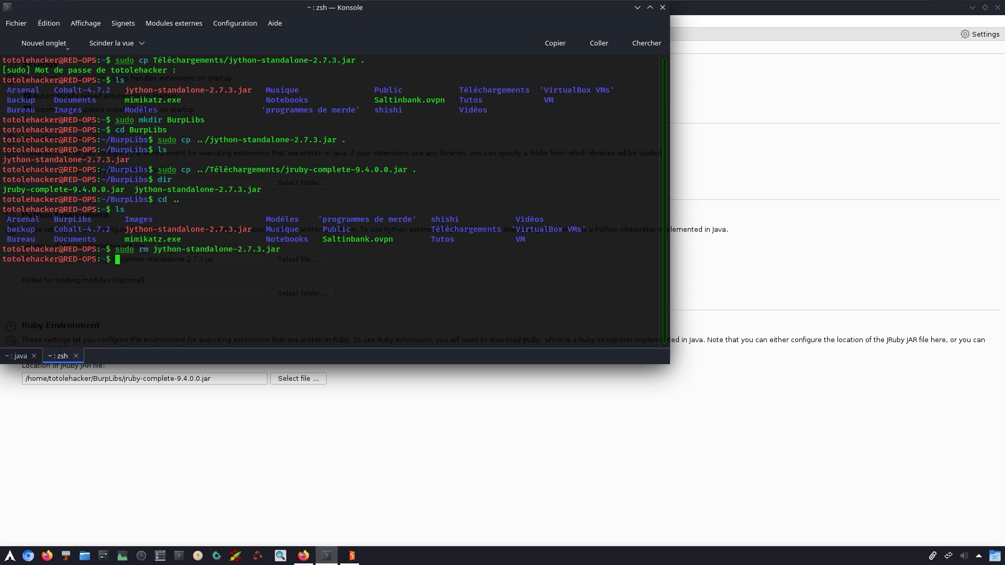
Change into Téléchargements, delete all its contents with sudo rm -rf * and clear the terminal.
text(cd t)
key(BackSpace)
text(T)
key(Tab)
key(Tab)
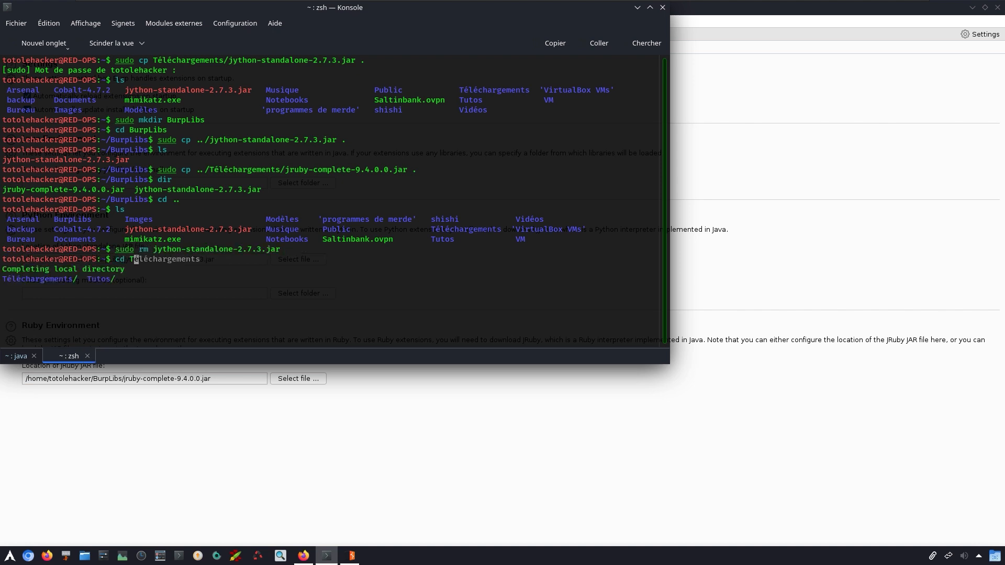
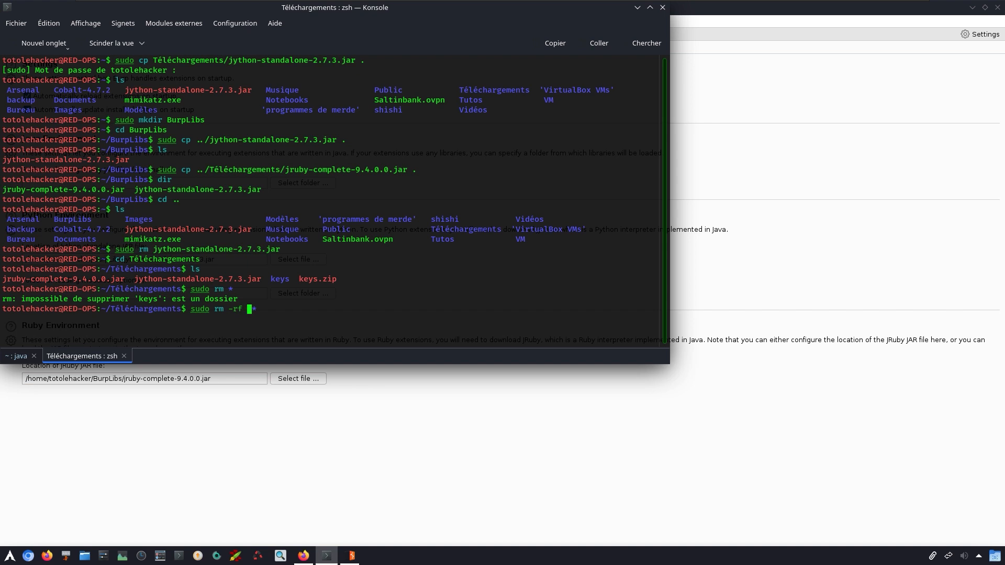
key(Return)
key(ctrl+l)
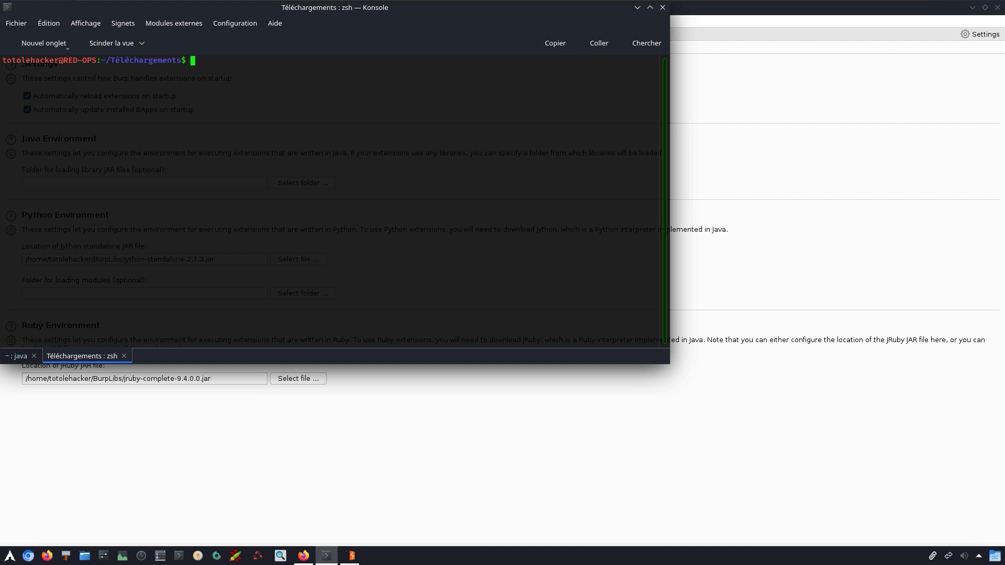
Switch to Burp Suite and examine the BurpExtension and ShutdownOptions code in the Burp Extender APIs.
click(351, 555)
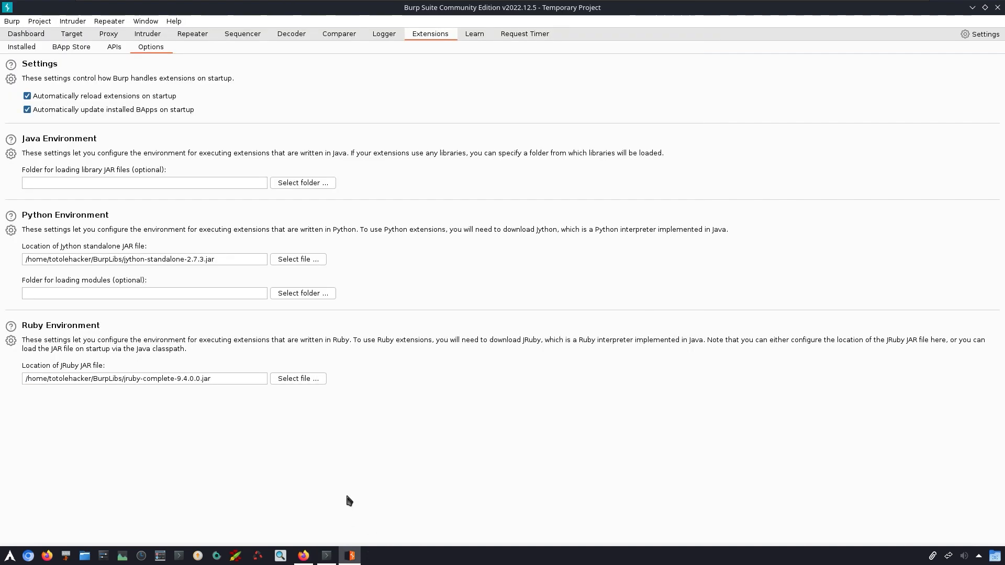
click(114, 47)
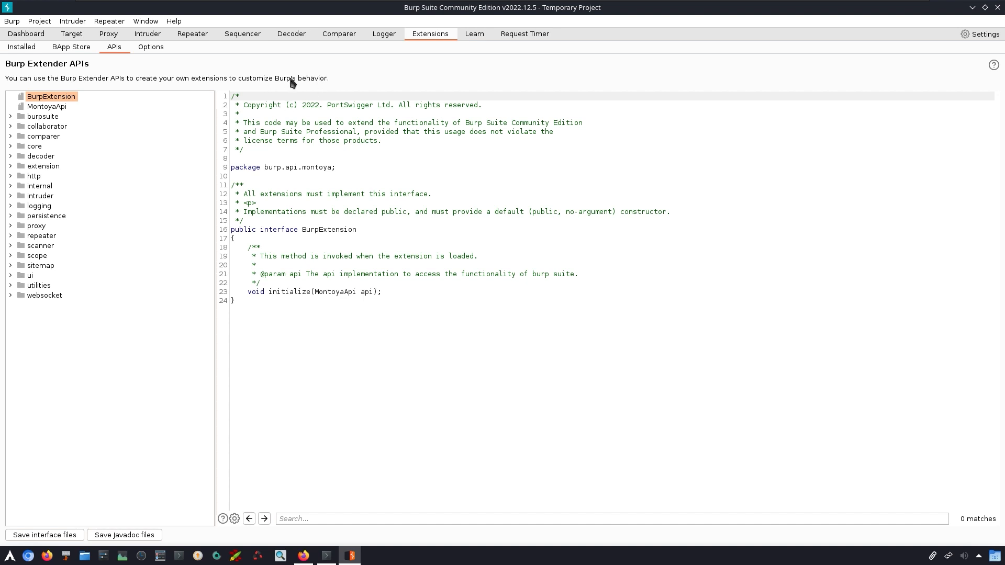
click(81, 105)
click(63, 97)
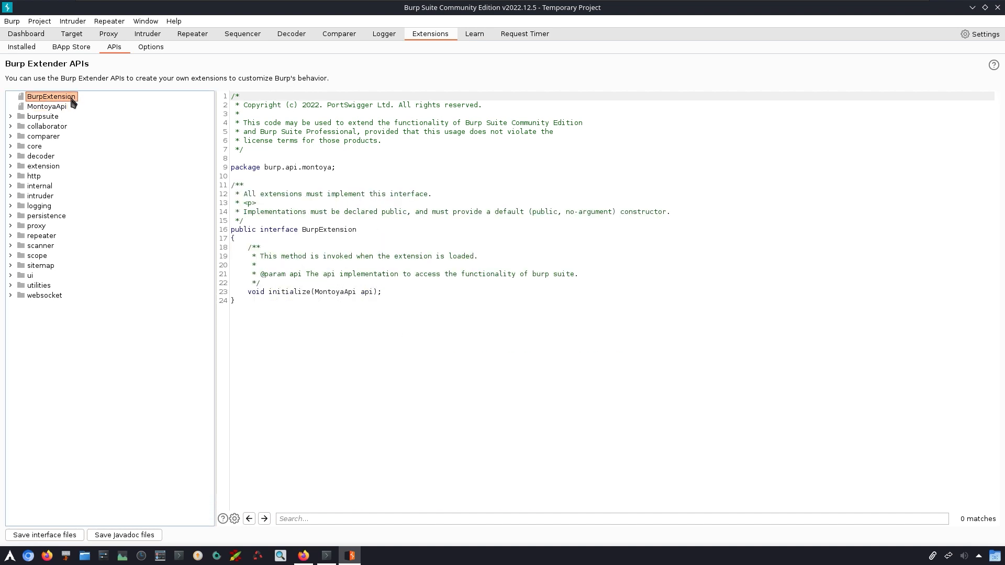
double_click(48, 117)
click(55, 127)
click(94, 136)
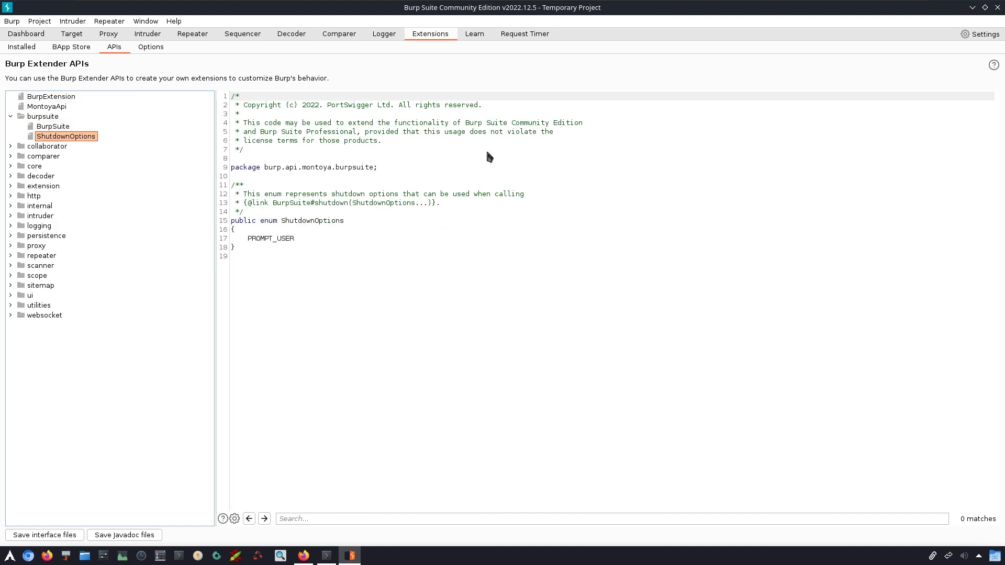
key(ctrl+a)
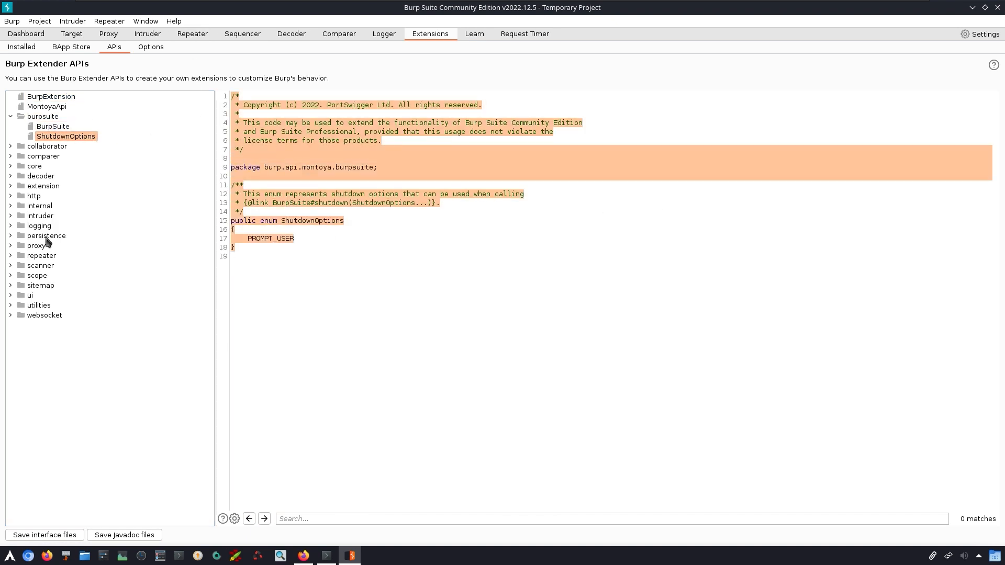
Examine the Collaborator interface code in the collaborator folder, then collapse the collaborator and burpsuite folders.
double_click(44, 148)
click(59, 156)
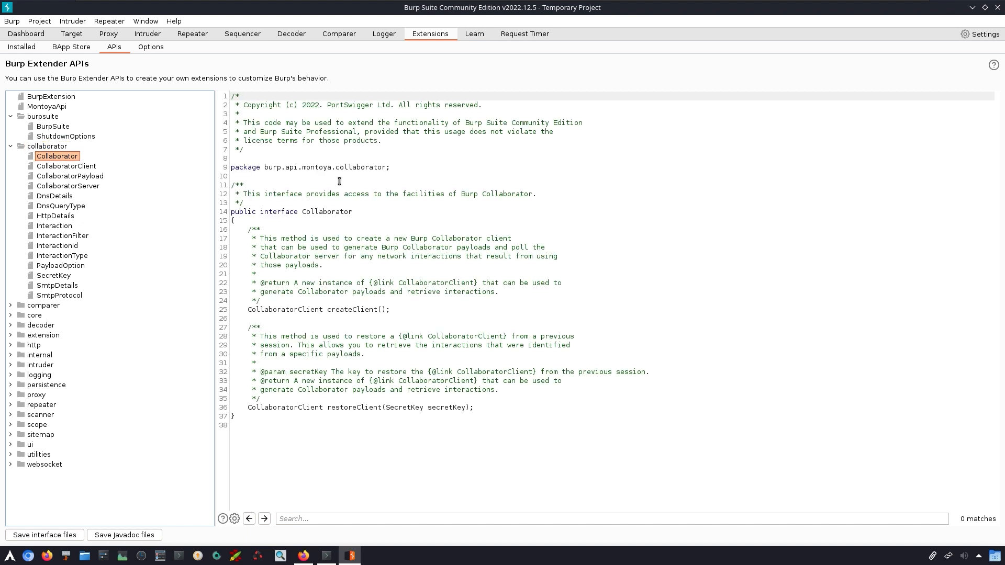
drag(613, 459, 231, 96)
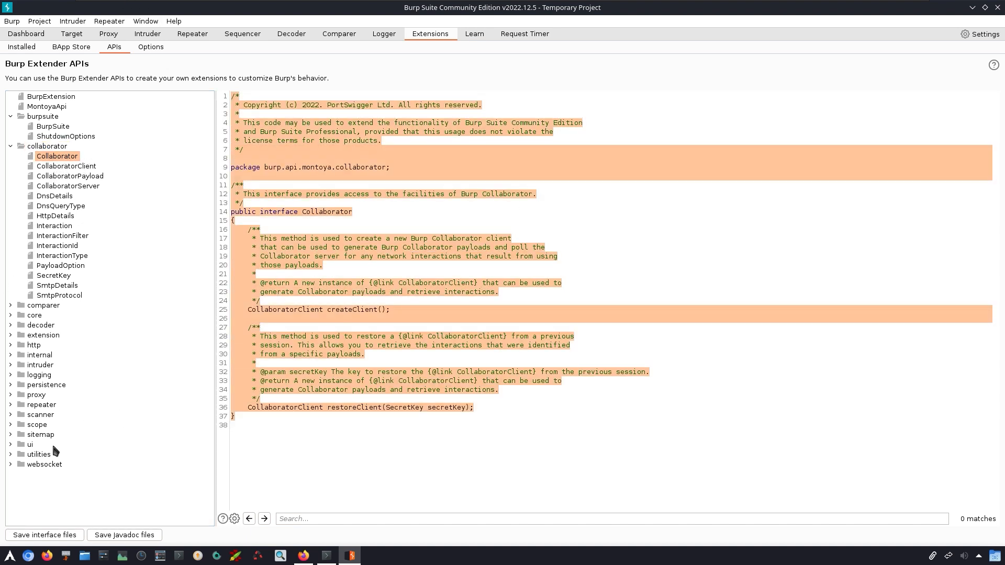
click(10, 146)
click(10, 116)
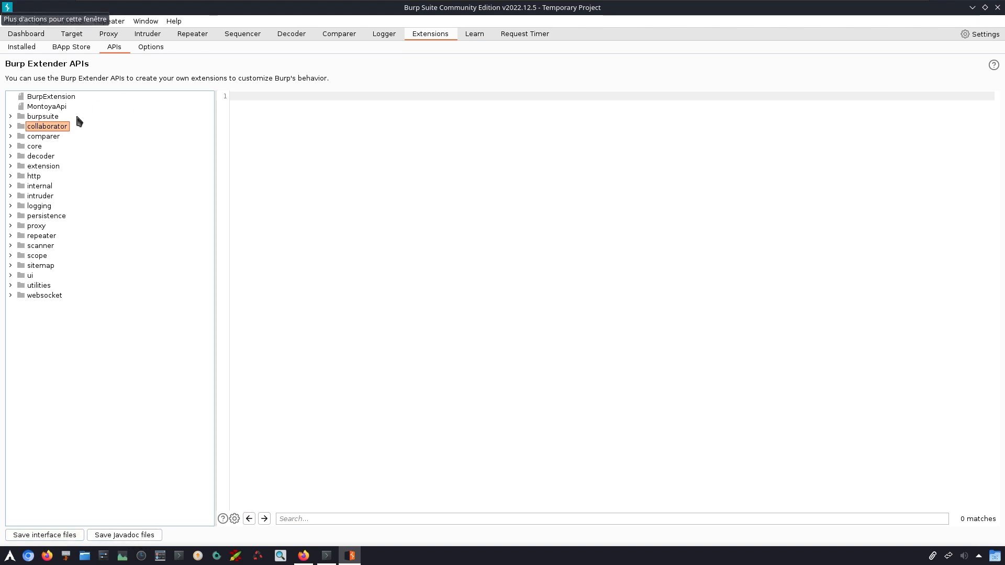
Reopen the collaborator folder and read through the CollaboratorClient interface code down to its last method.
double_click(55, 130)
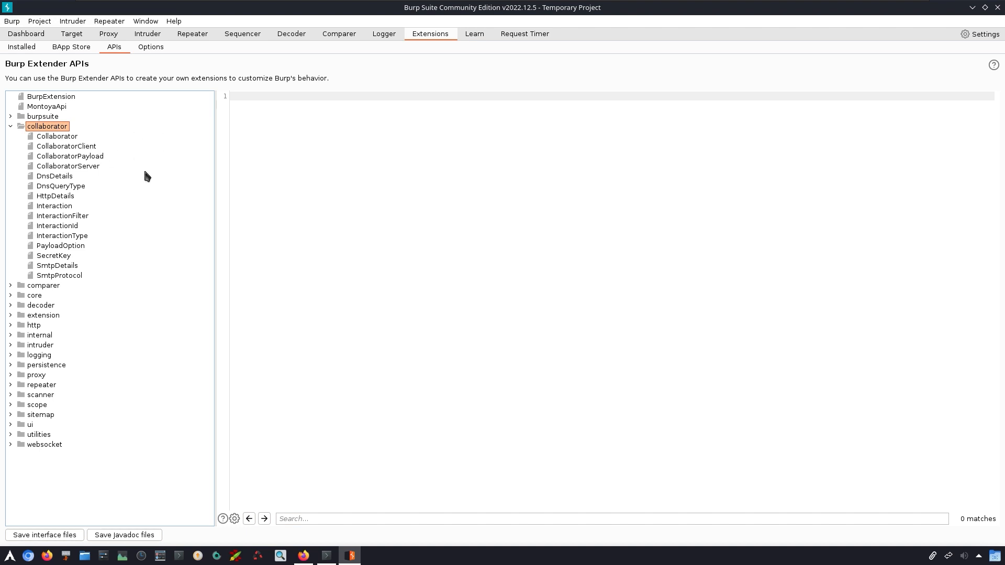
click(66, 146)
scroll(566, 353, down, 10)
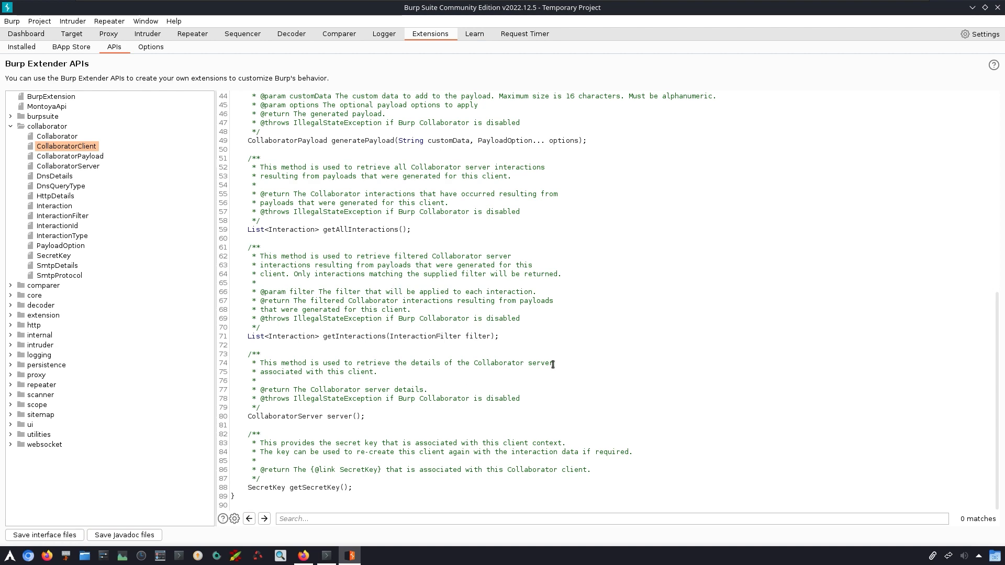
Switch to Firefox, open the Burp Collaborator client result for "public interface CollaboratorClient" and read through its PortSwigger documentation.
key(alt+Tab)
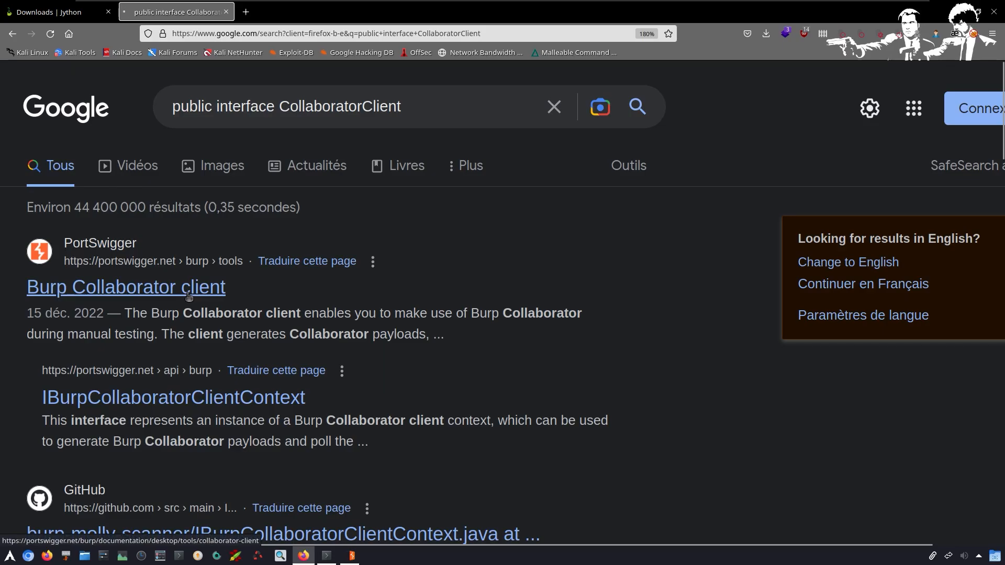
click(137, 289)
scroll(624, 243, down, 2)
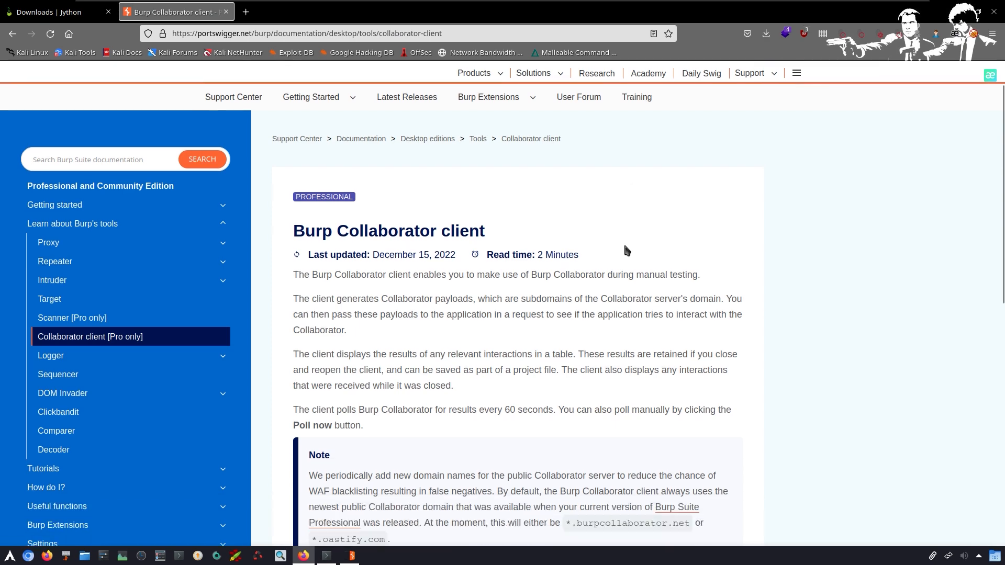
scroll(545, 315, down, 5)
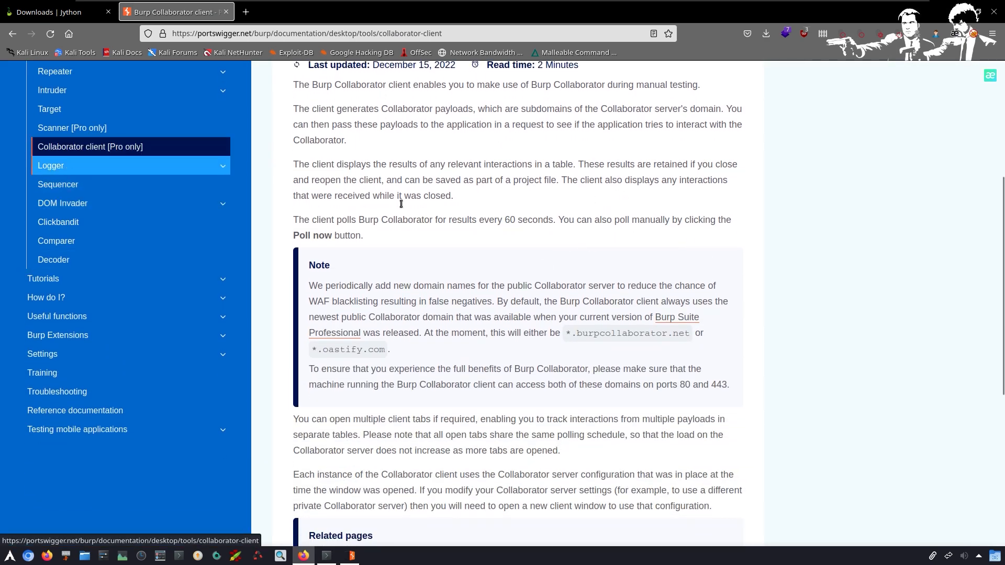
scroll(579, 414, down, 8)
scroll(579, 413, up, 5)
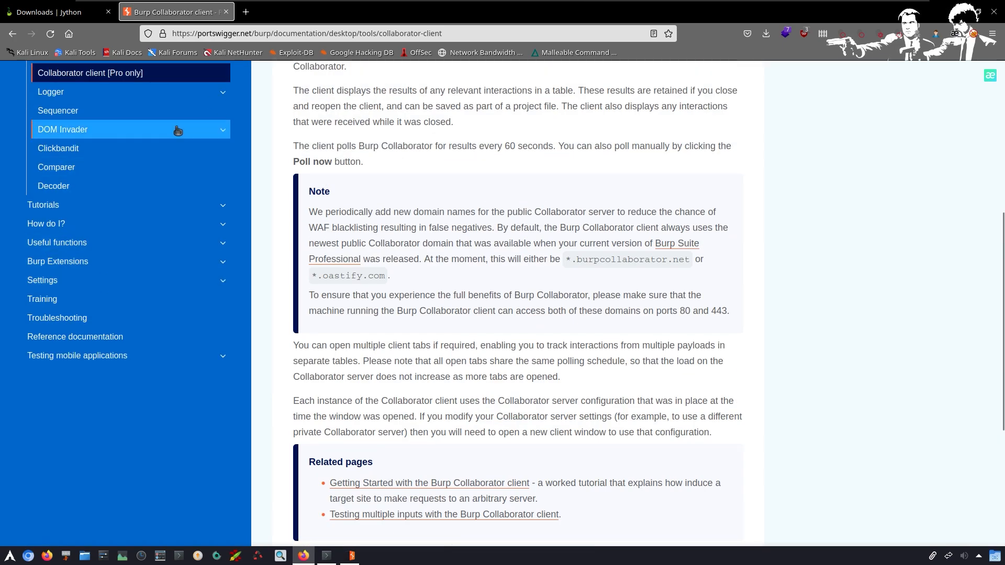
scroll(469, 326, up, 4)
scroll(468, 326, up, 1)
scroll(460, 335, down, 2)
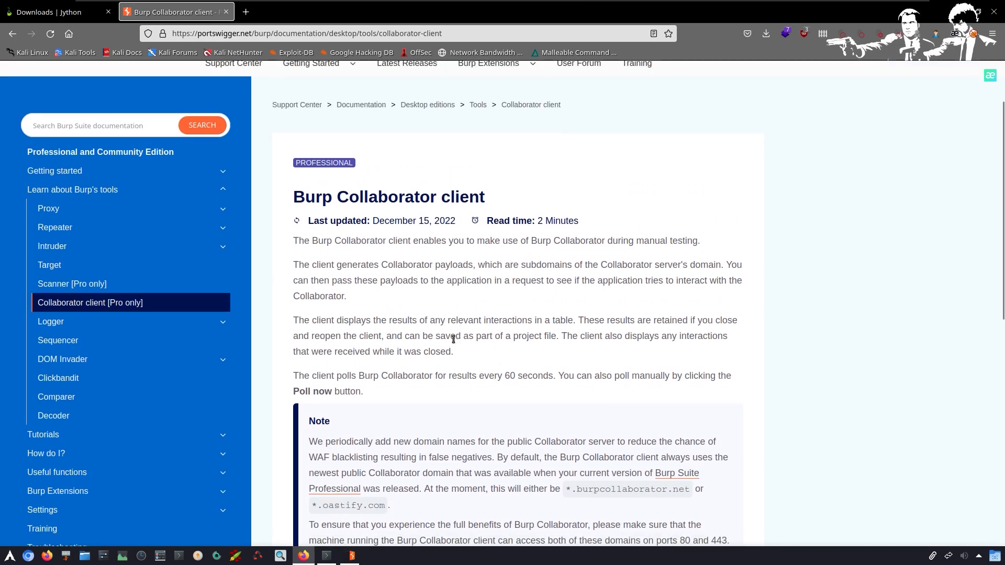
scroll(624, 336, up, 3)
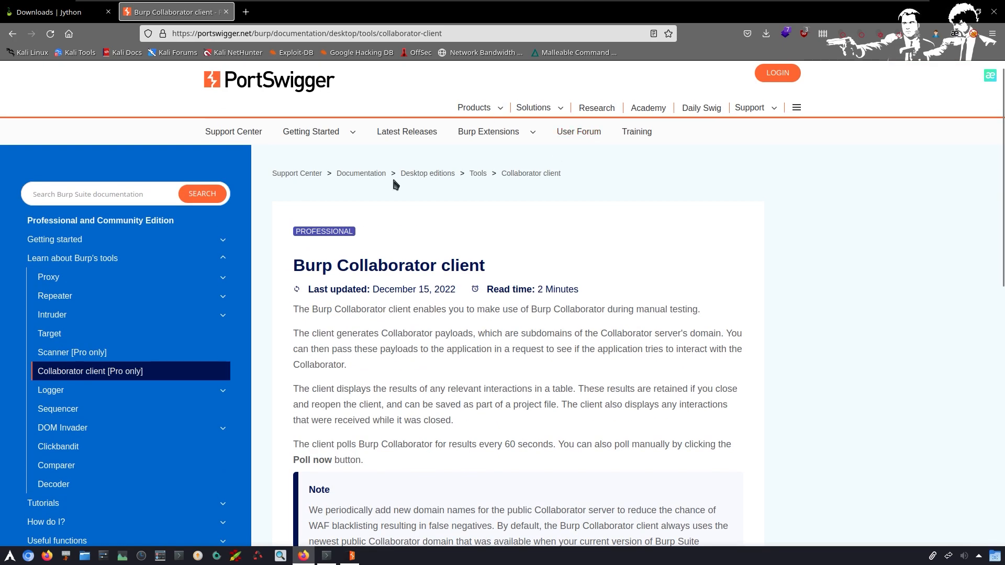
mouse_move(512, 129)
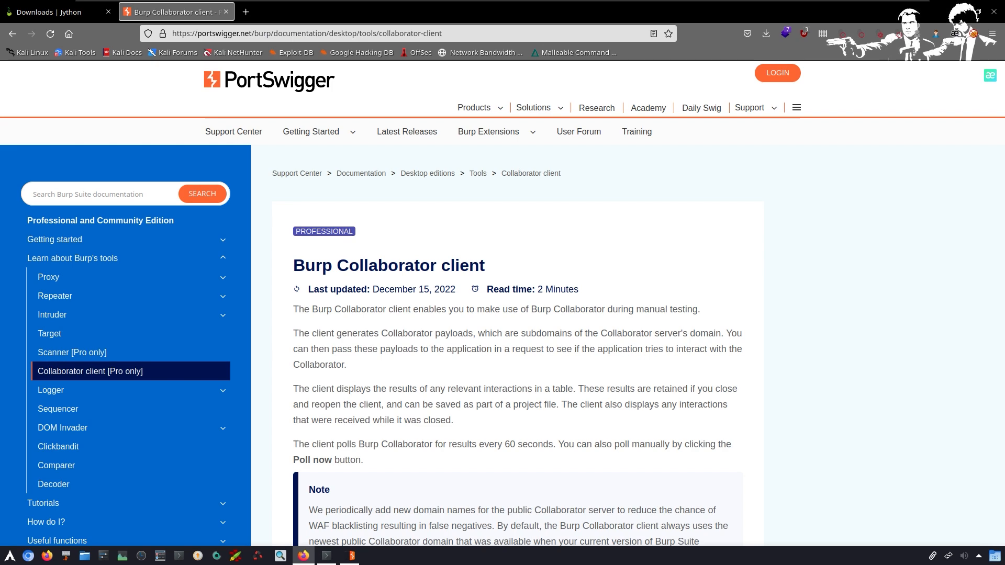
Return to Burp Suite and examine the Add & Track Custom Issues extension's description and details in the BApp Store.
click(355, 560)
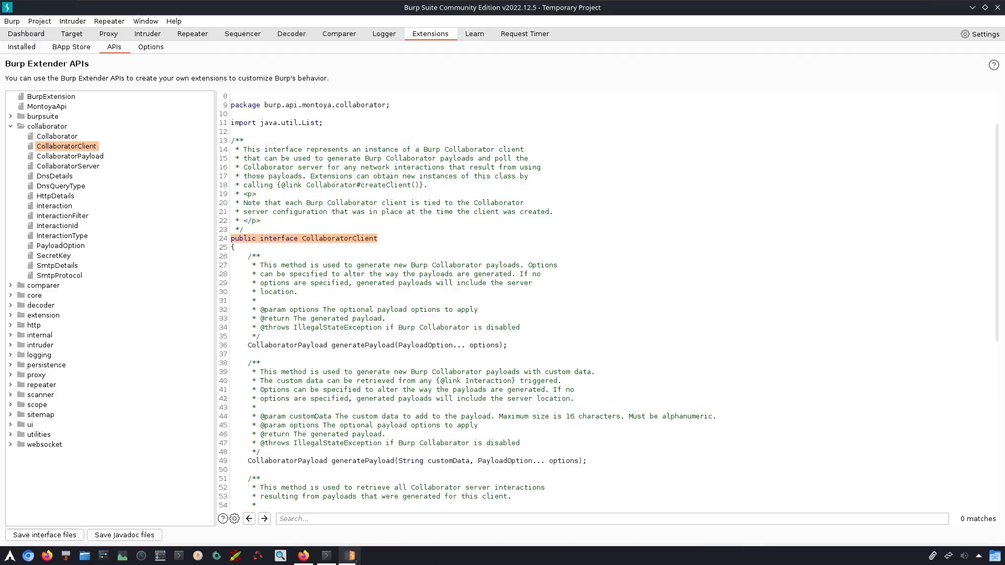
click(72, 47)
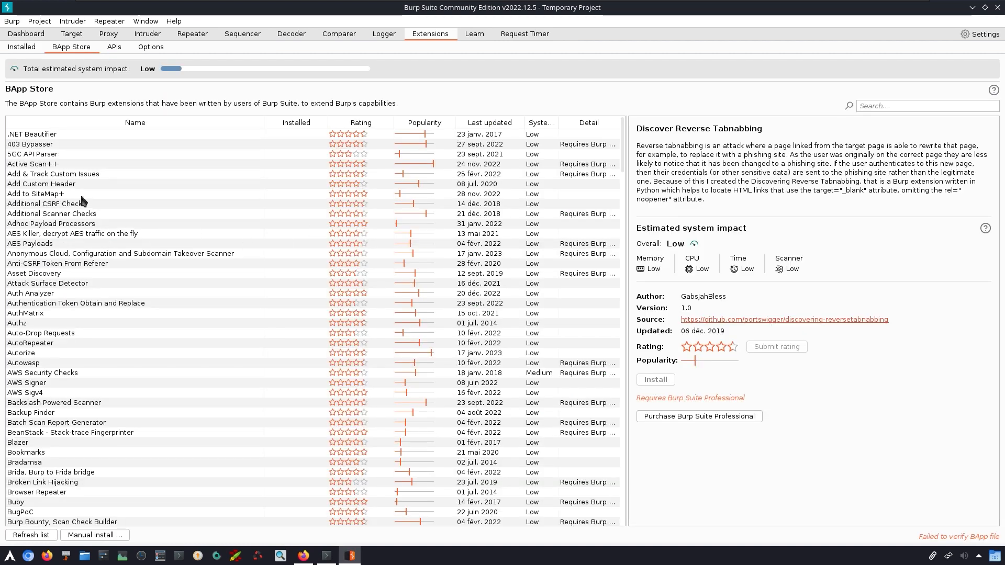
click(62, 175)
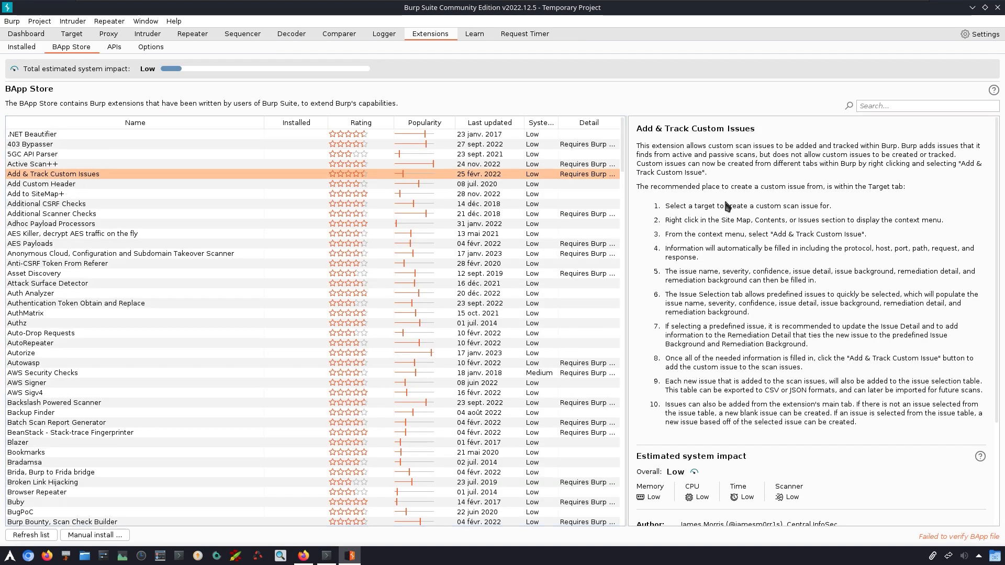
scroll(907, 213, down, 5)
drag(872, 294, 612, 60)
scroll(797, 417, down, 10)
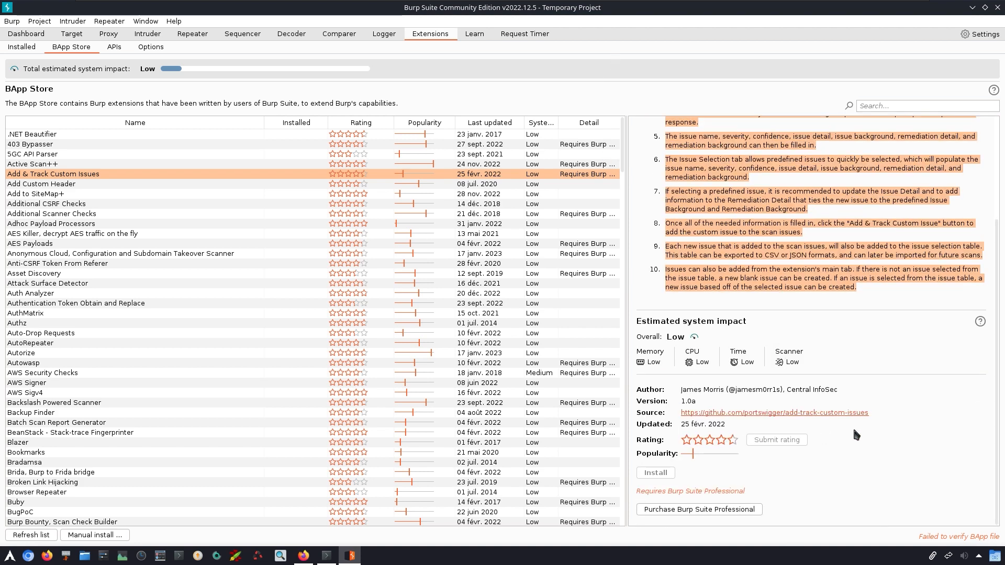
Open the Add & Track Custom Issues source repository on GitHub and look through its README and file list.
click(813, 413)
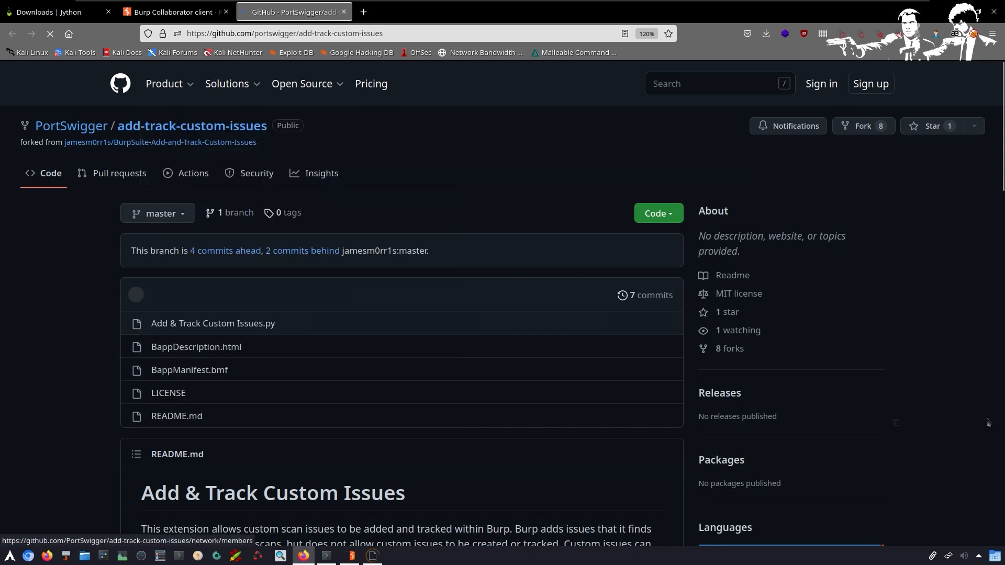
drag(812, 423, 735, 394)
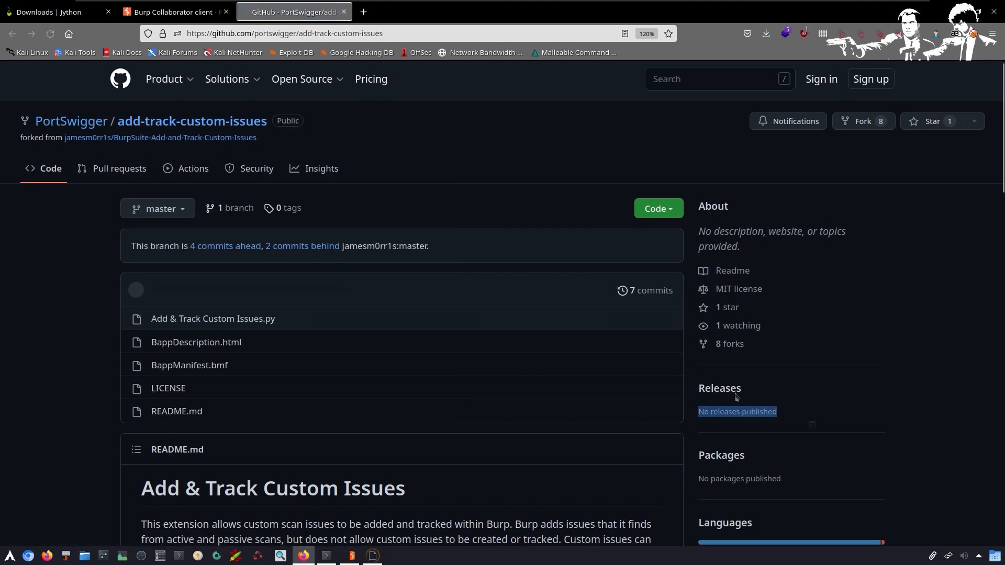
scroll(735, 396, down, 15)
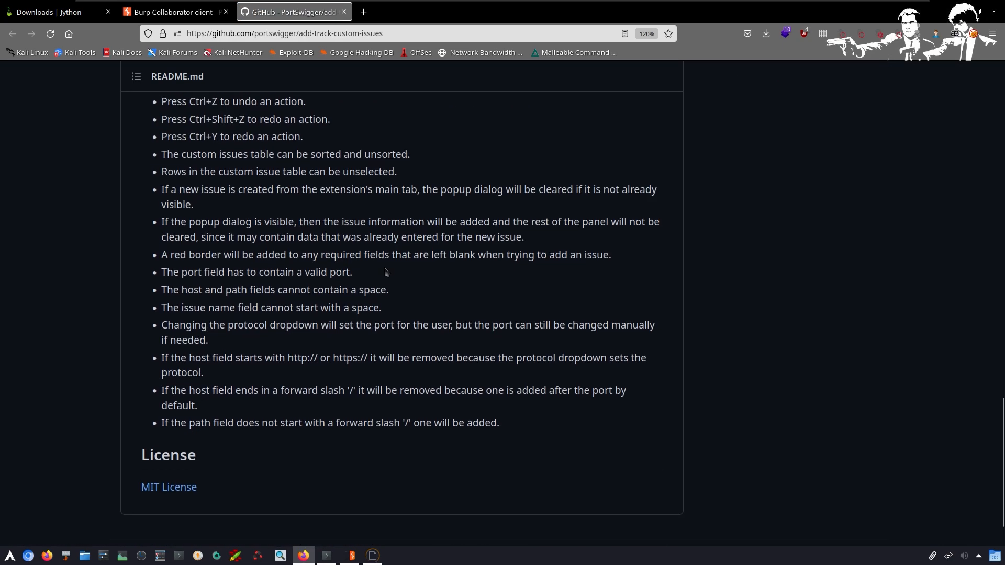
scroll(383, 270, up, 15)
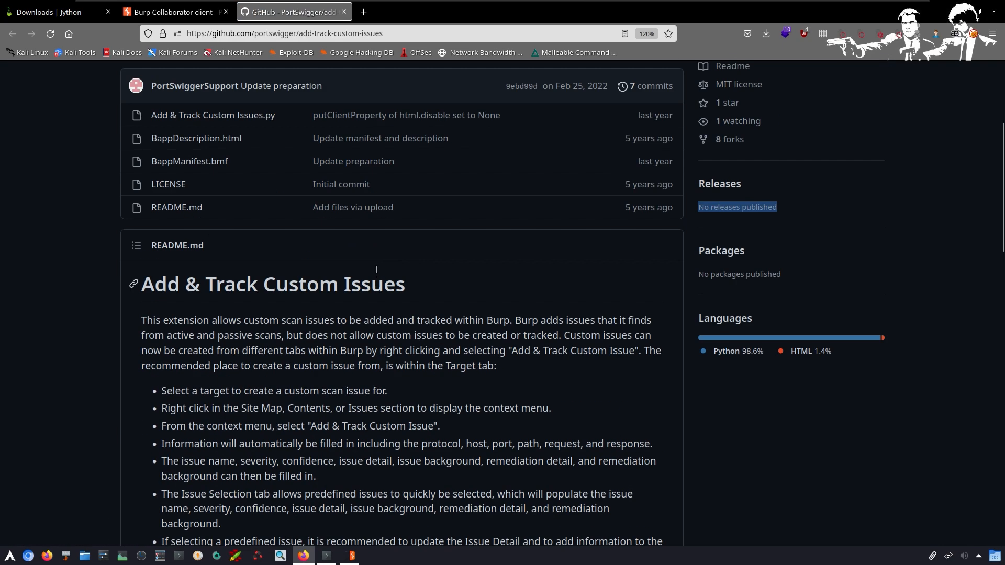
scroll(377, 269, up, 4)
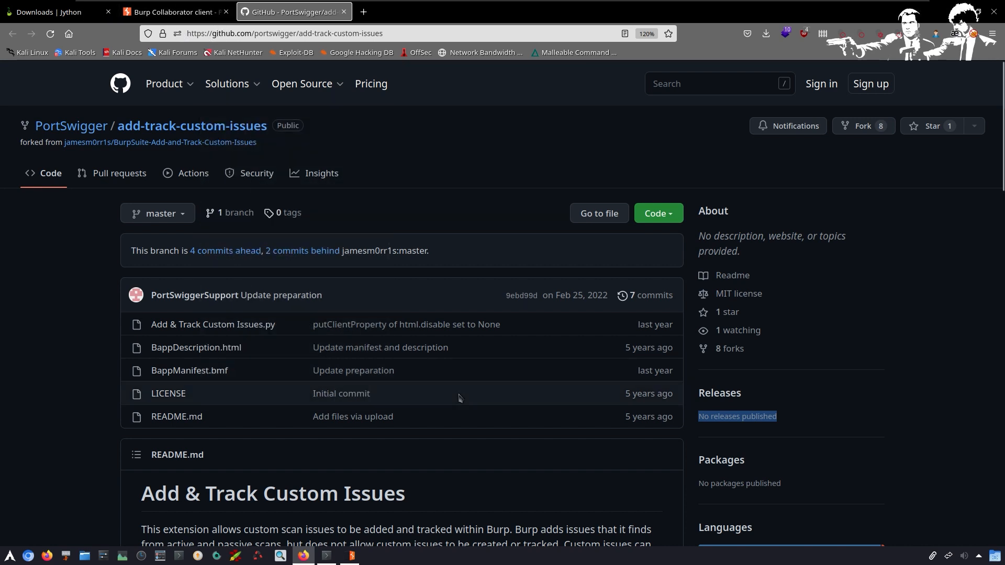
Switch back to Burp Suite, search the BApp Store for "yes" and view the YesWeBurp extension's details.
key(alt+Tab)
click(865, 107)
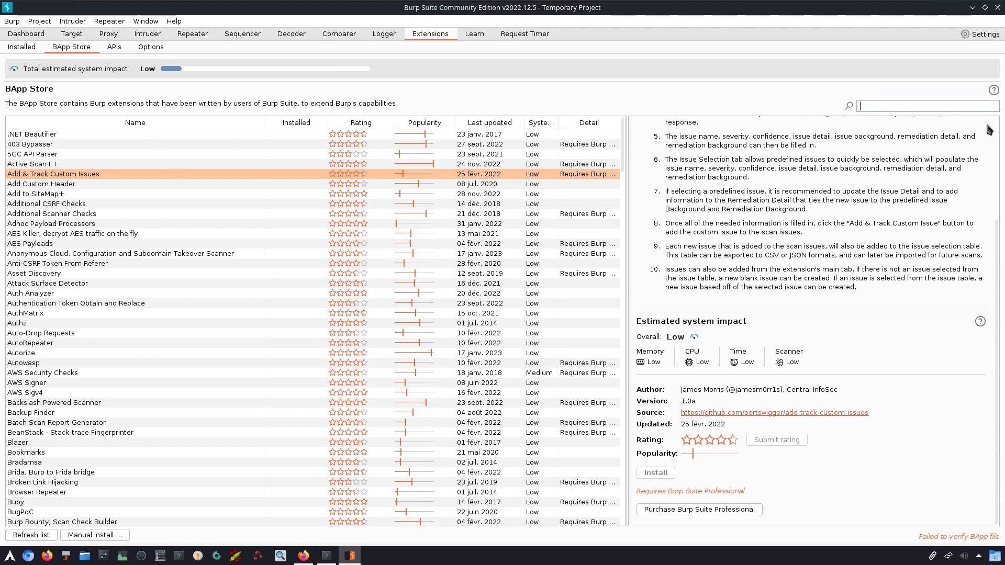
text(yes)
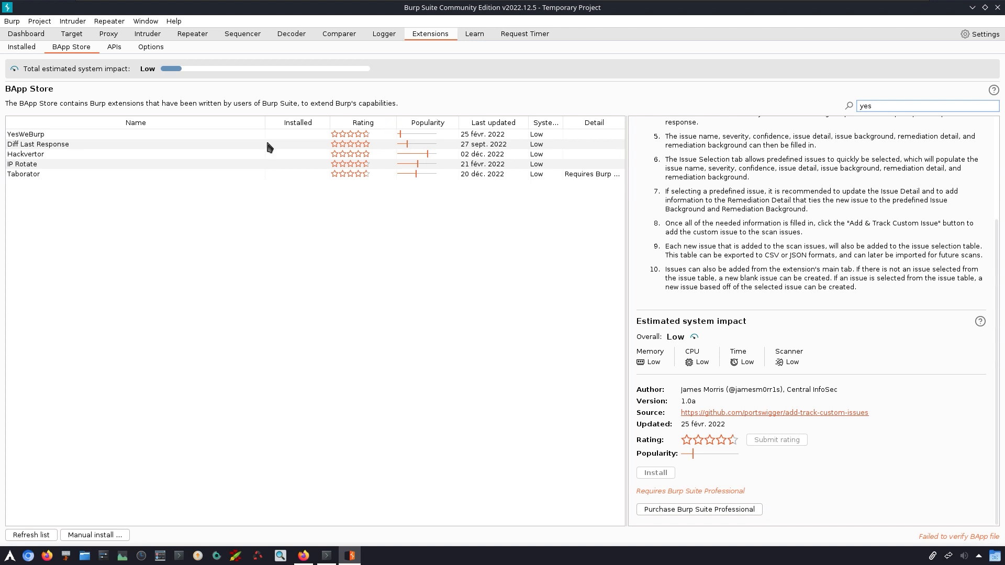
click(57, 137)
Search the BApp Store for "bug" instead and view the Freddy, Deserialization Bug Finder and OAuth2 Token Grabber details.
click(907, 108)
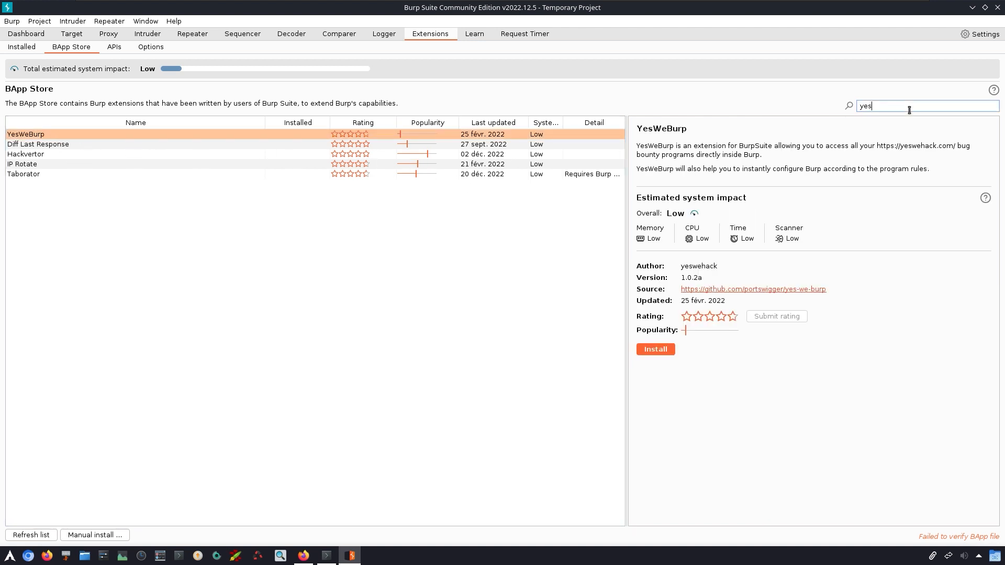
key(BackSpace)
key(BackSpace)
key(BackSpace)
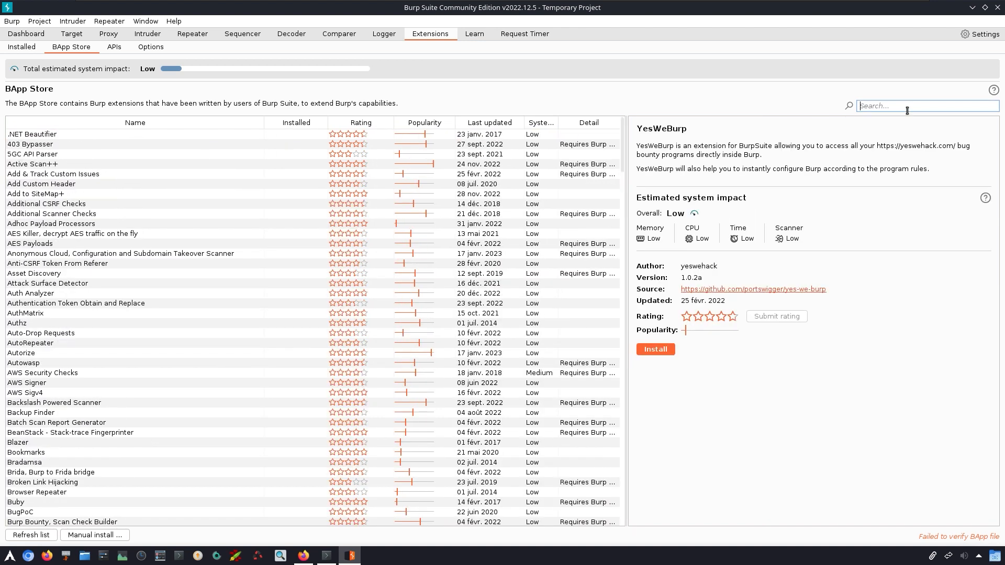
text(bug)
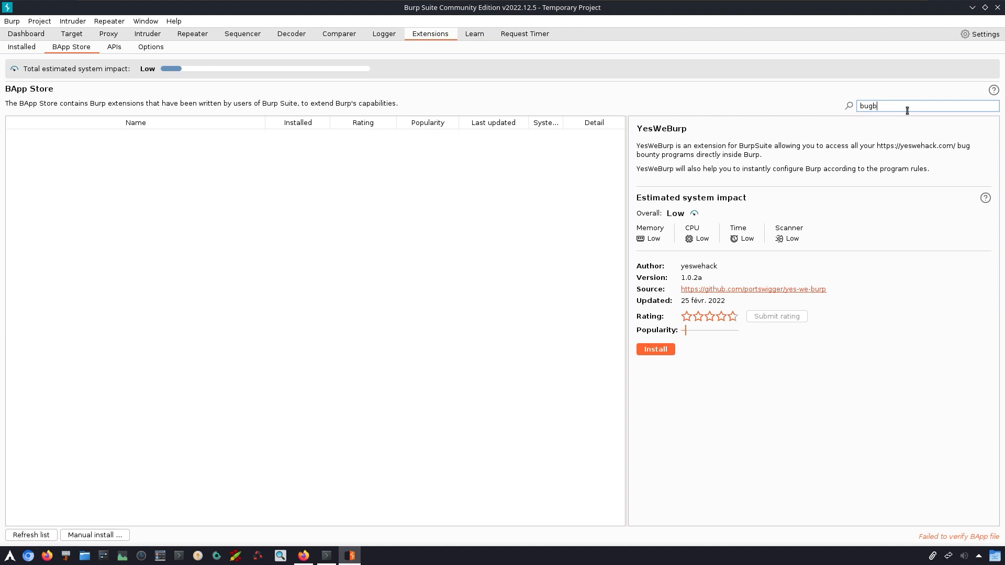
click(111, 146)
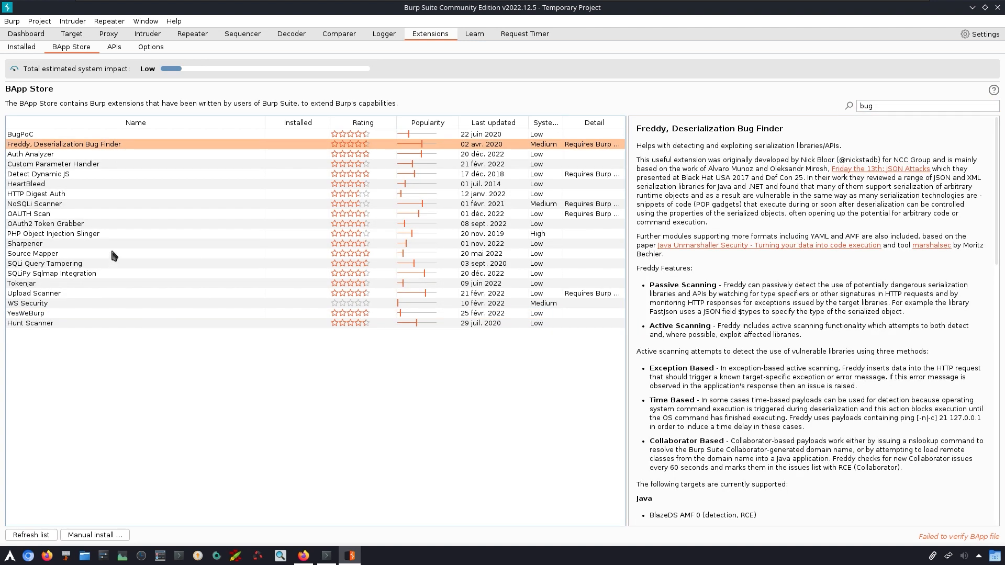
click(111, 253)
click(157, 224)
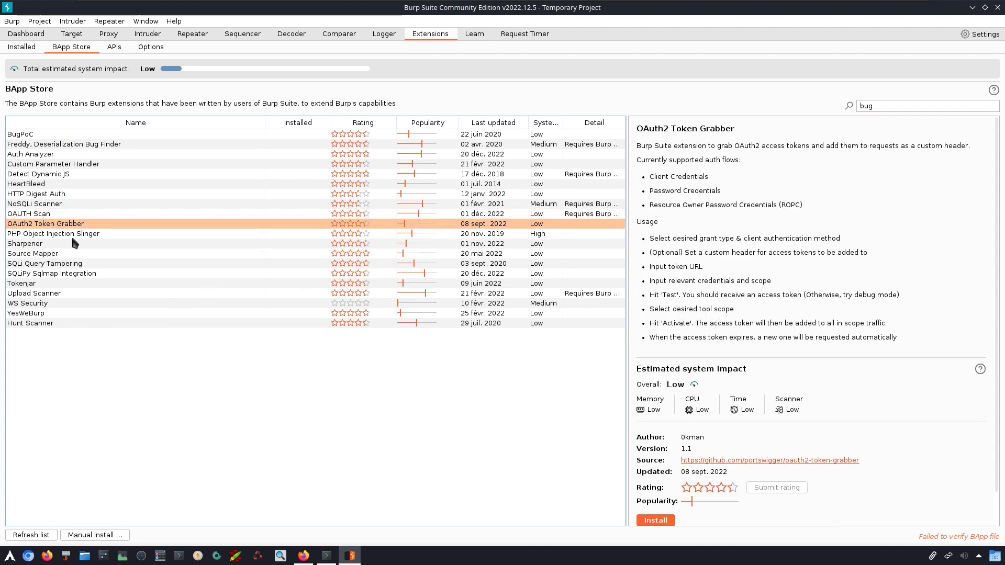
Clear the BApp Store search, browse the full extension list to its end and view the YesWeBurp details.
double_click(888, 106)
key(BackSpace)
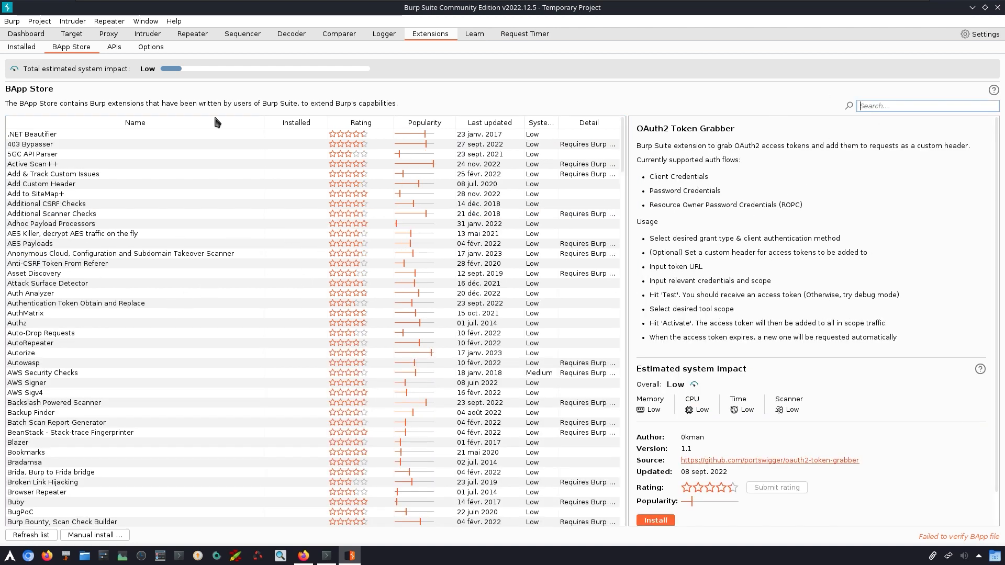
scroll(258, 302, down, 20)
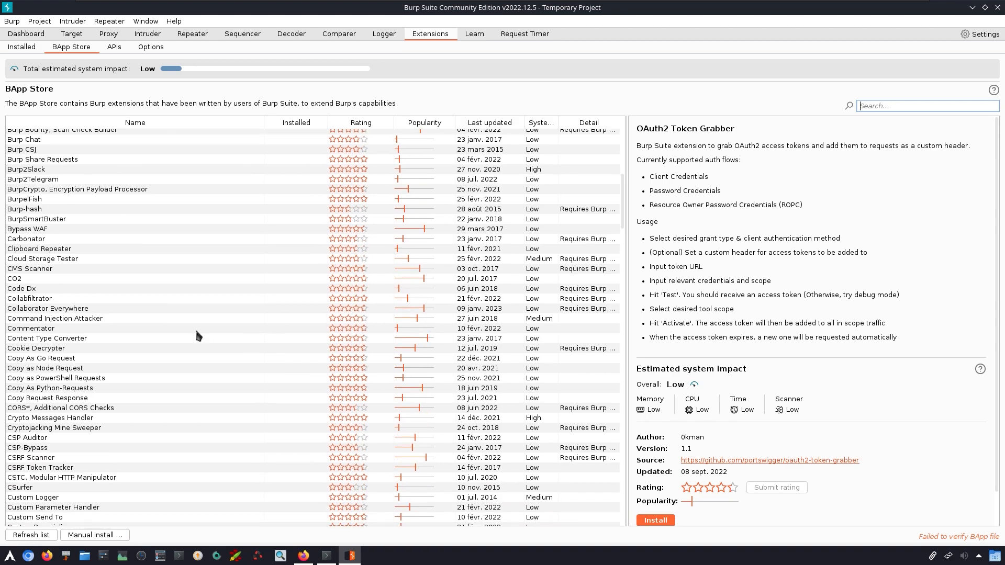
scroll(141, 296, down, 20)
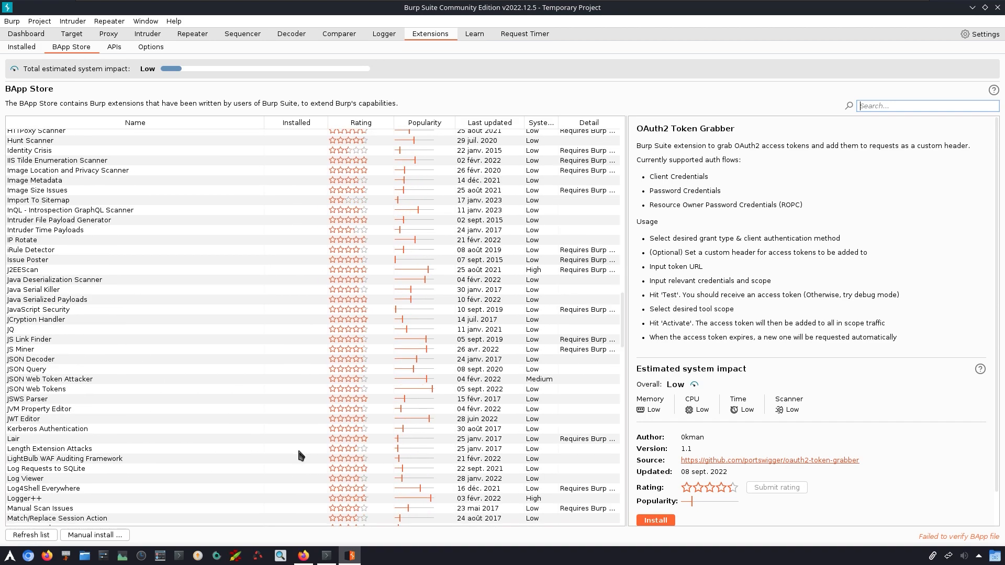
scroll(303, 442, down, 20)
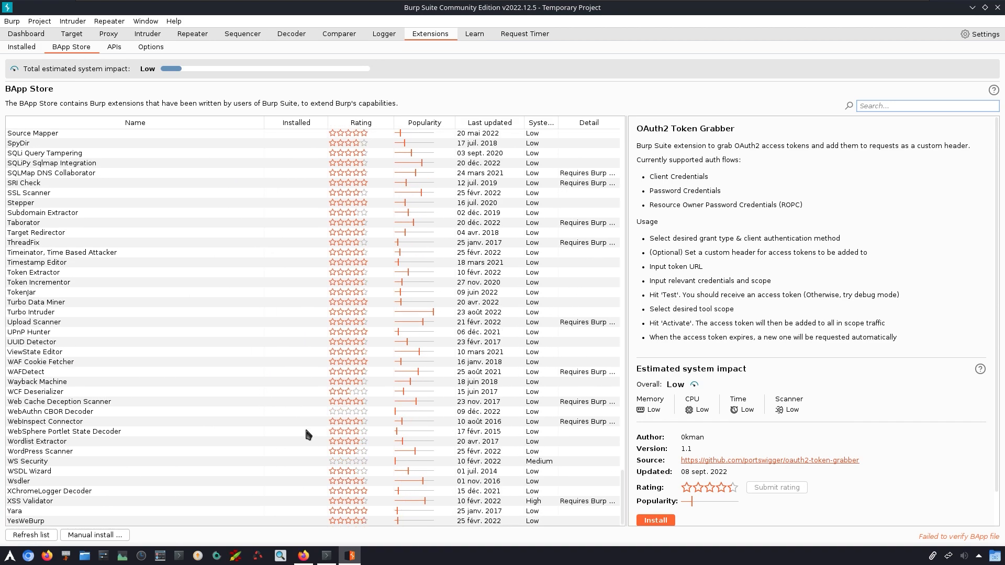
click(31, 522)
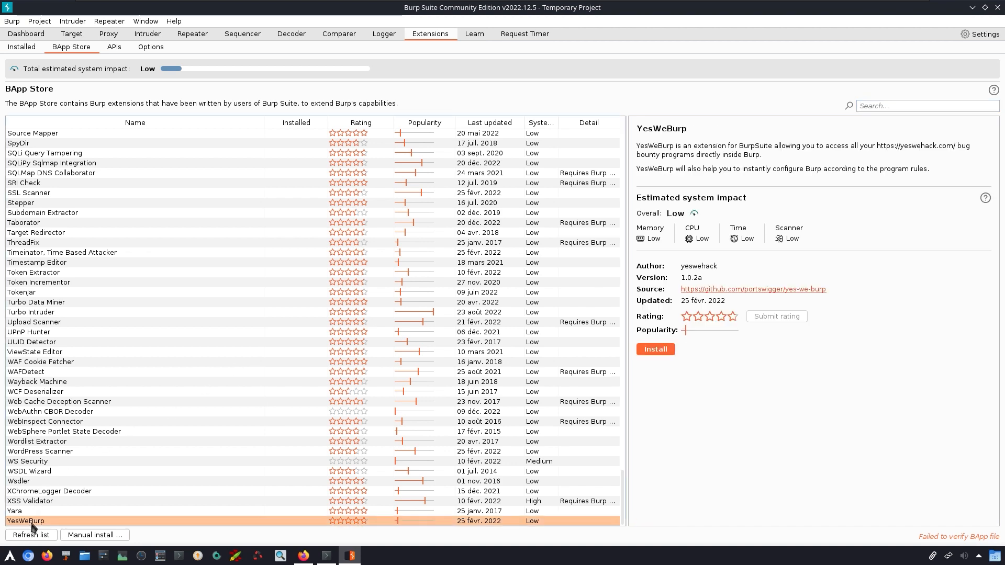
Browse back up the extension list and view the details of San Scanner and OAuthv1 Authentication.
scroll(142, 309, up, 15)
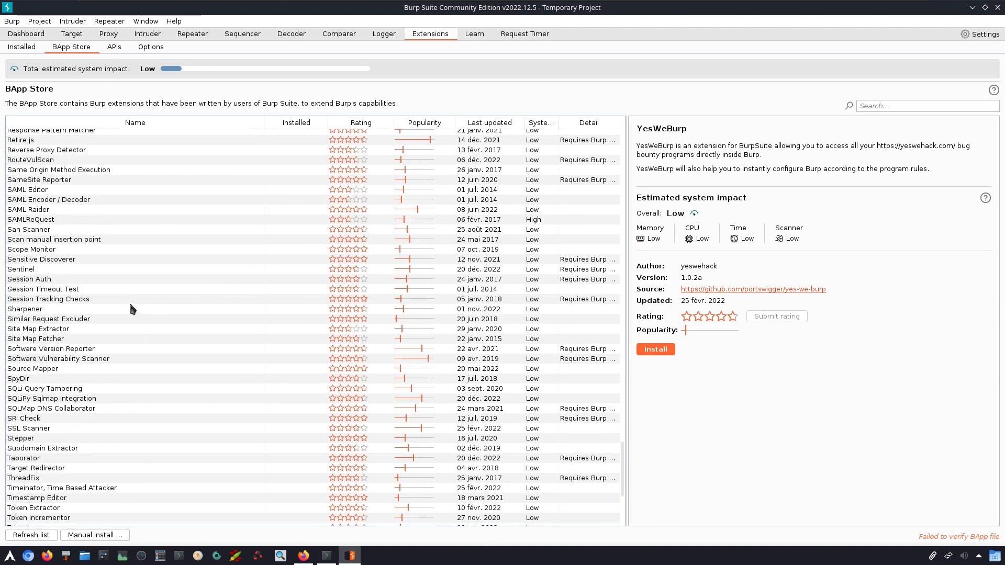
scroll(147, 319, up, 2)
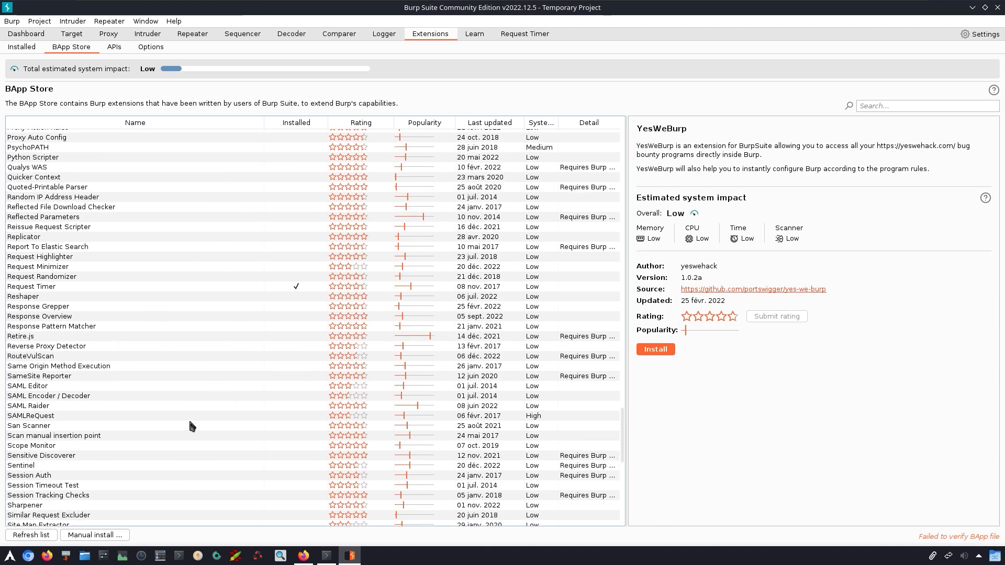
click(335, 427)
scroll(494, 314, up, 5)
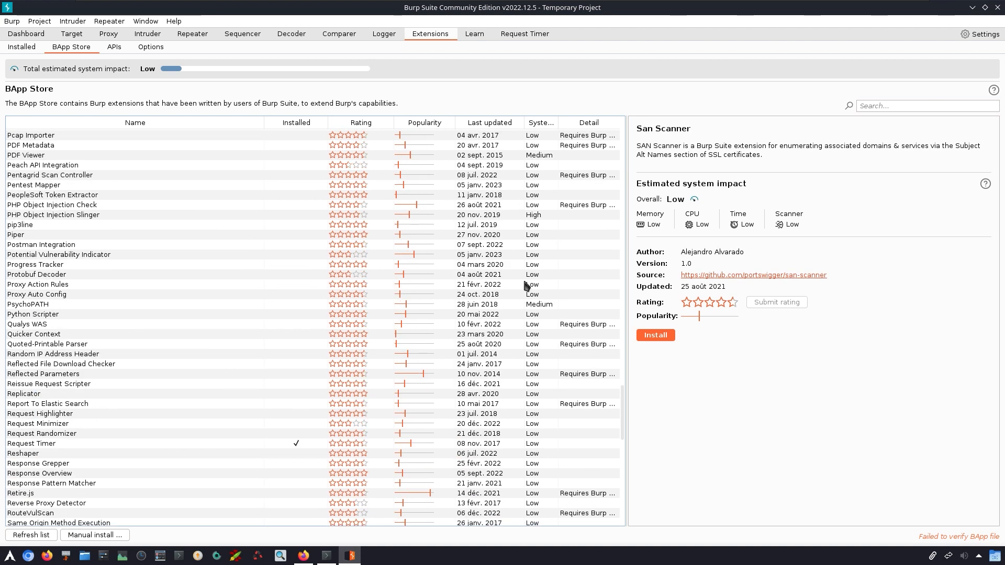
scroll(526, 285, up, 5)
click(528, 214)
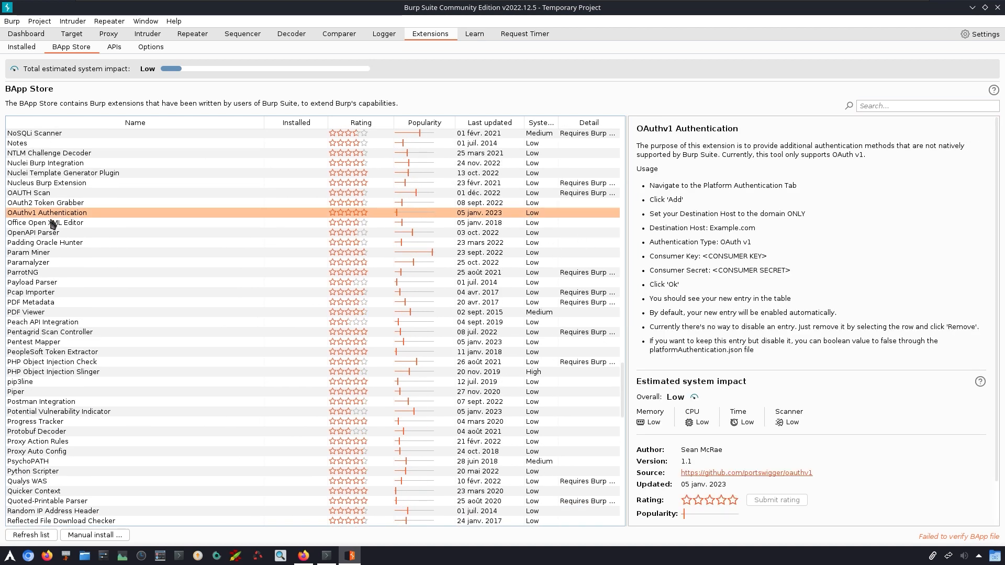
View the details of more extensions in the list, including OAuth2 Token Grabber, PHP Object Injection Slinger and Paramalyzer.
key(Up)
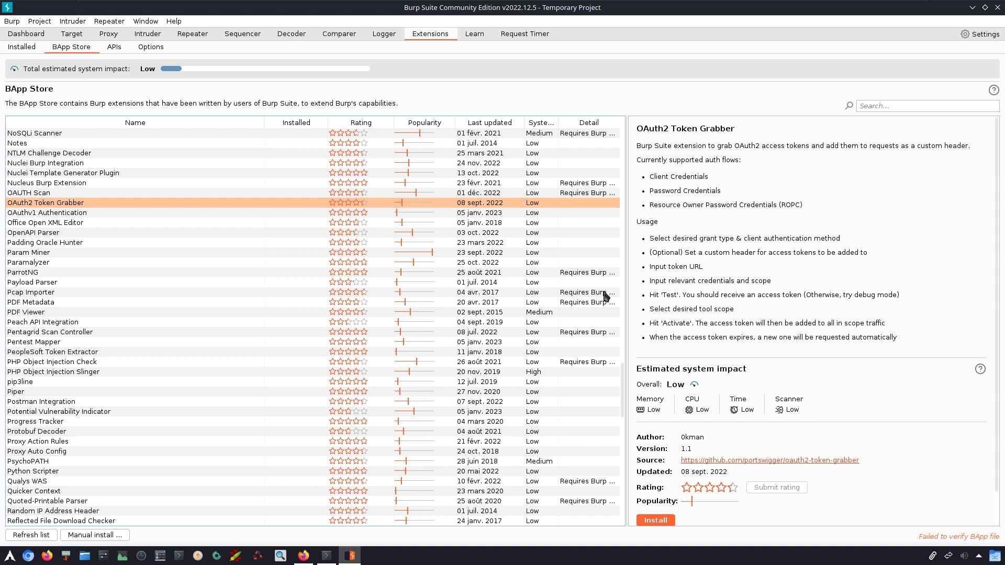
click(215, 282)
click(502, 322)
click(307, 372)
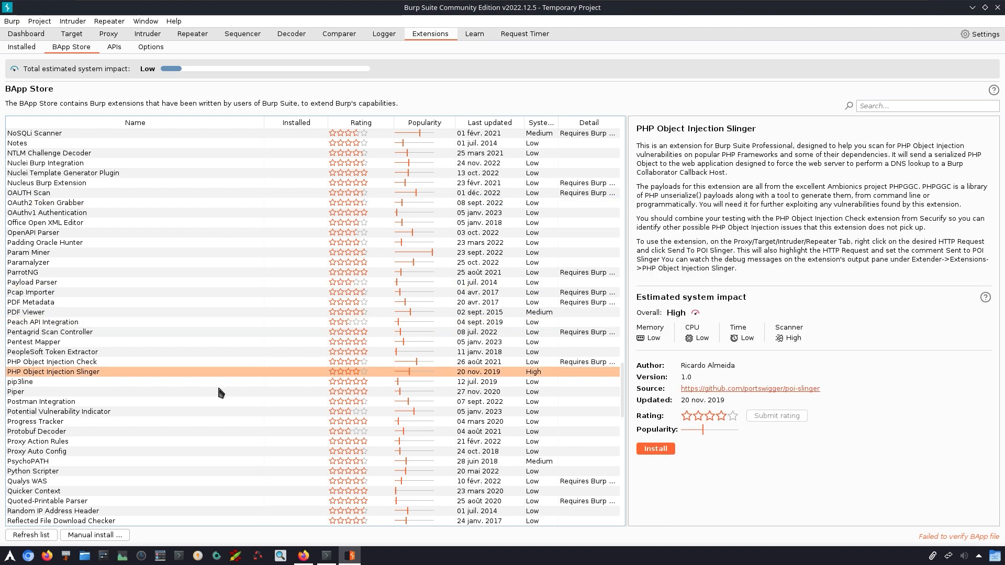
click(12, 262)
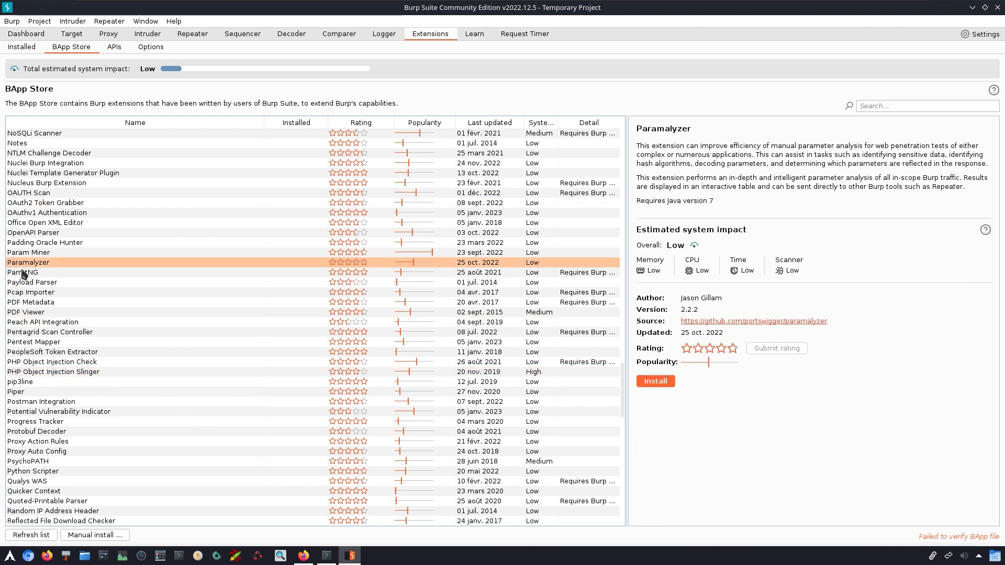
View the ParrotNG extension's details, highlight its description and open its source repository on GitHub in the browser.
click(147, 273)
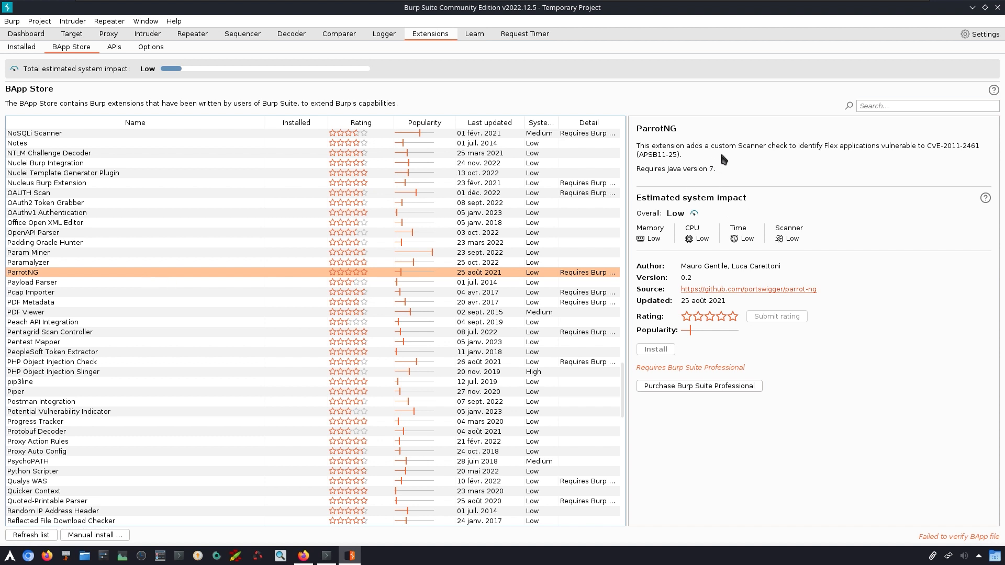
drag(722, 155, 705, 142)
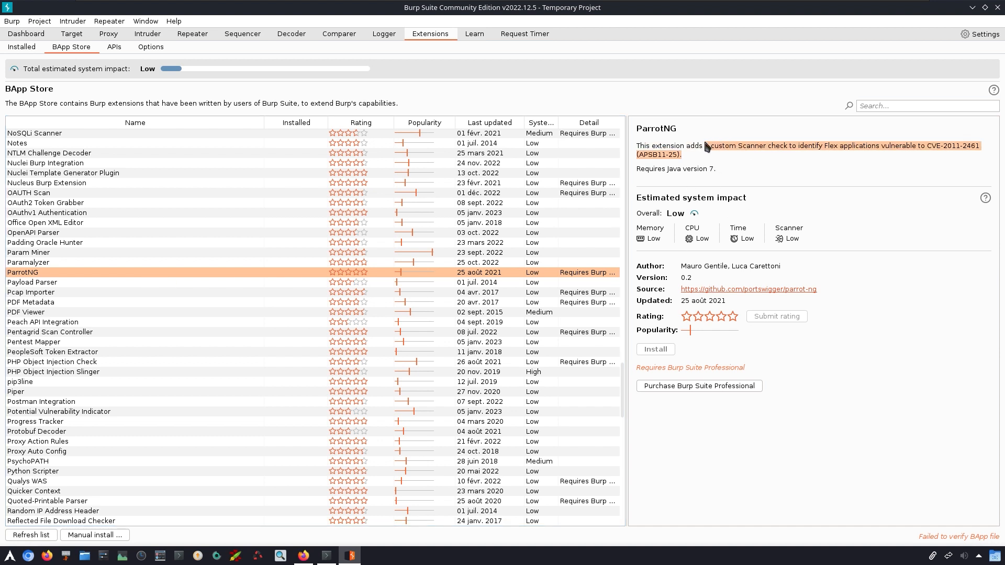
click(71, 272)
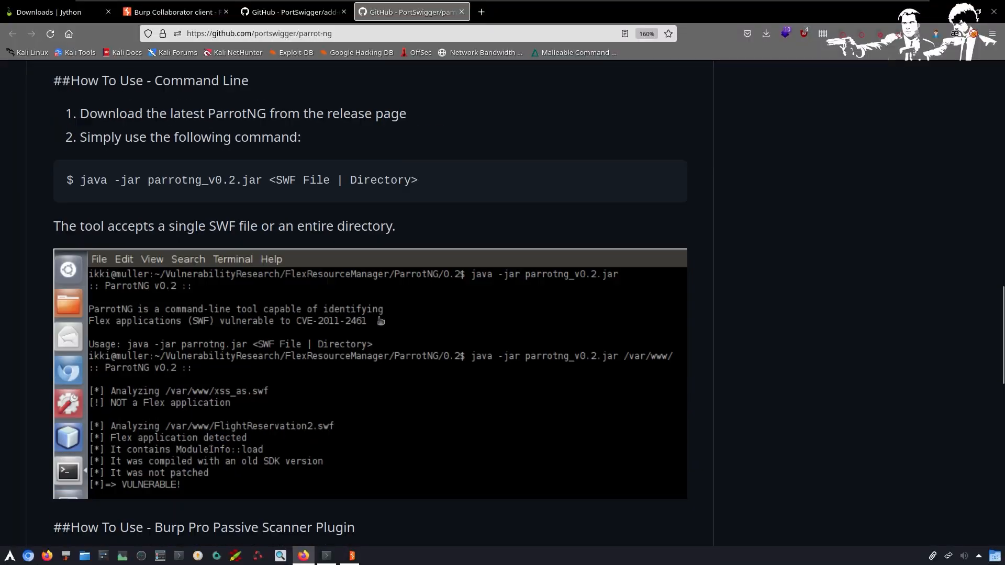
Read the ParrotNG README, including the Burp Pro Passive Scanner Plugin instructions and the introduction.
scroll(381, 318, down, 1)
scroll(626, 424, down, 5)
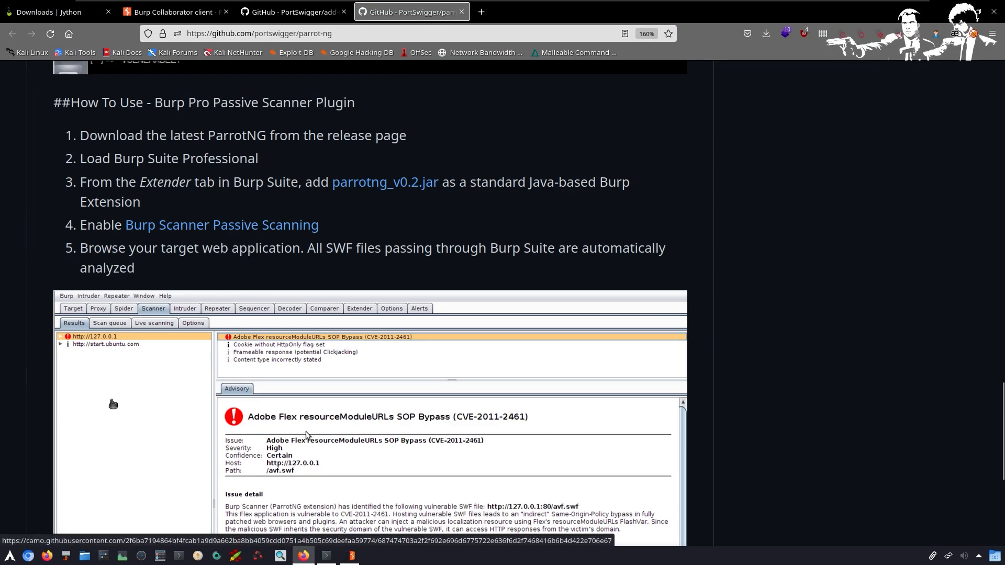
scroll(113, 405, down, 5)
scroll(466, 188, up, 3)
right_click(407, 293)
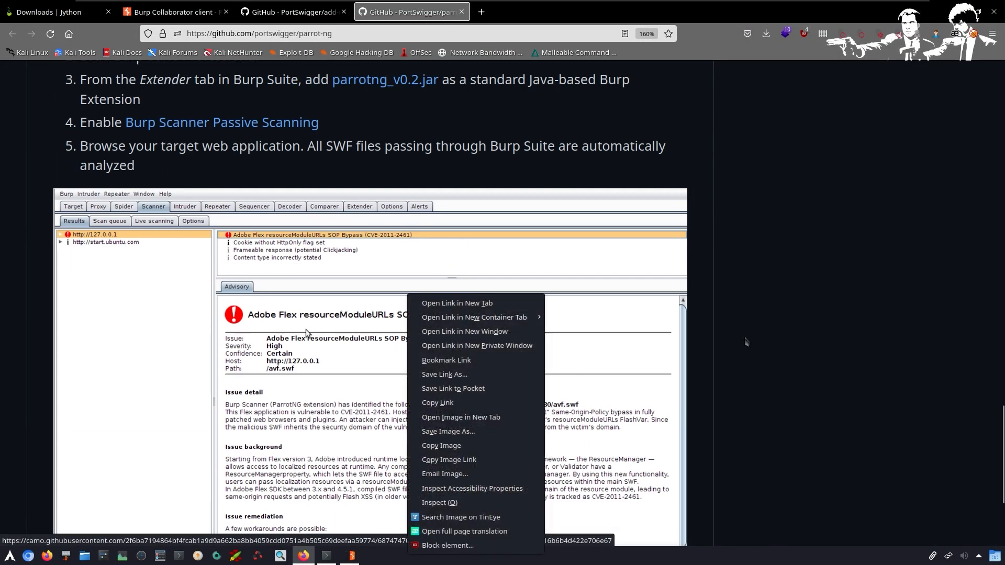
scroll(225, 309, up, 10)
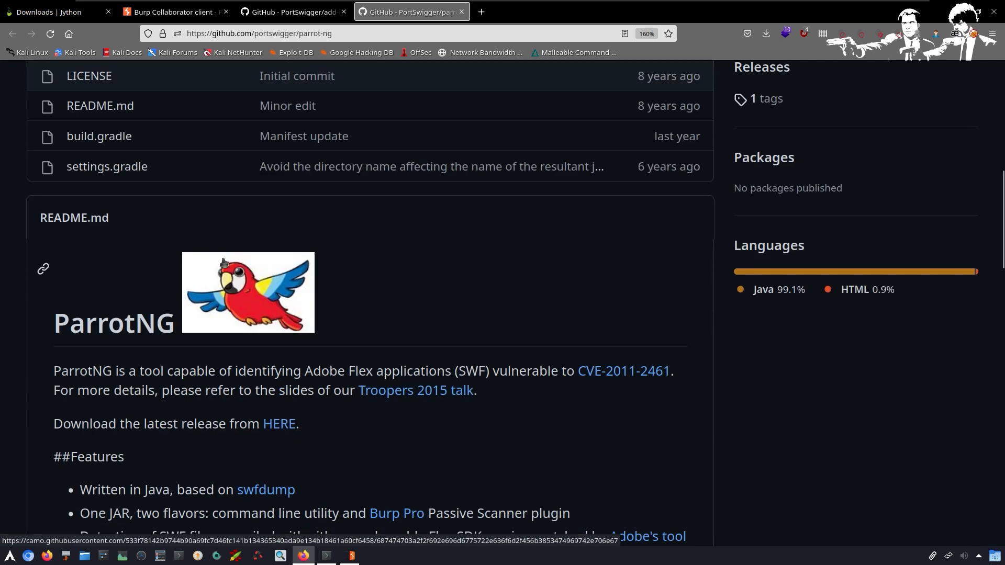
scroll(225, 262, up, 5)
Revisit the open add-track-custom-issues repository and the Burp Collaborator client documentation page.
click(240, 11)
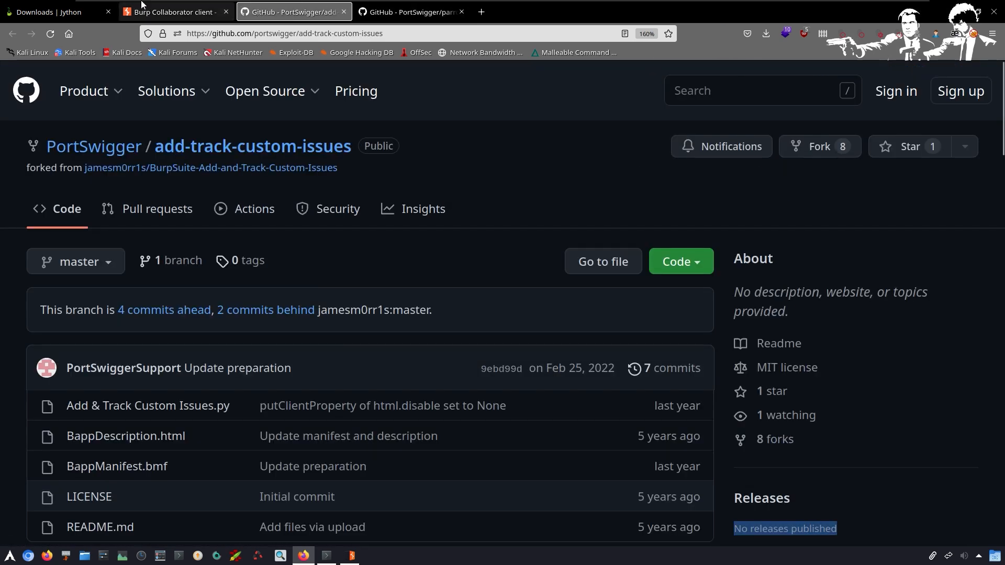
click(157, 12)
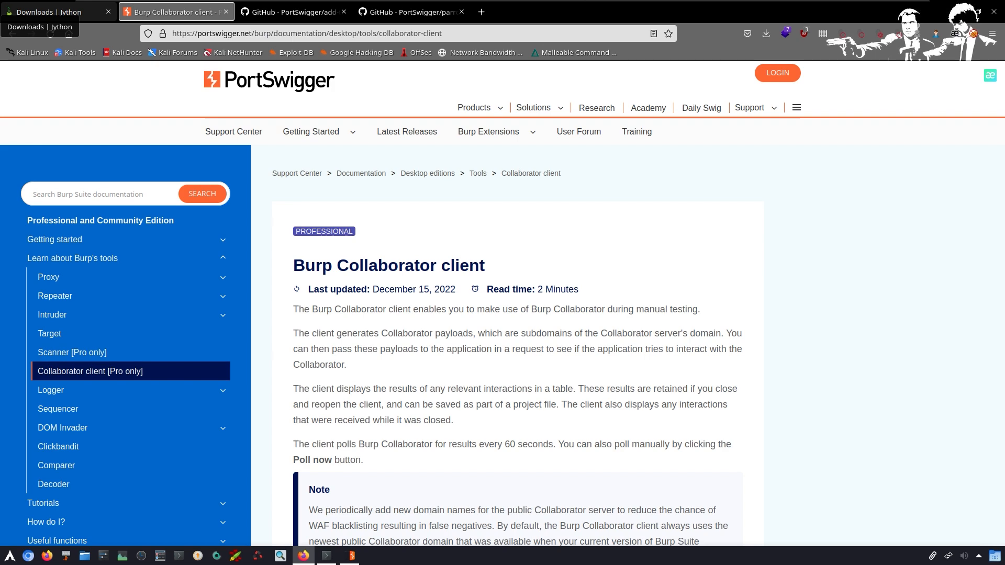
Switch back to Burp Suite and view the extension options for startup and the Java, Python and Ruby environments.
key(alt+Tab)
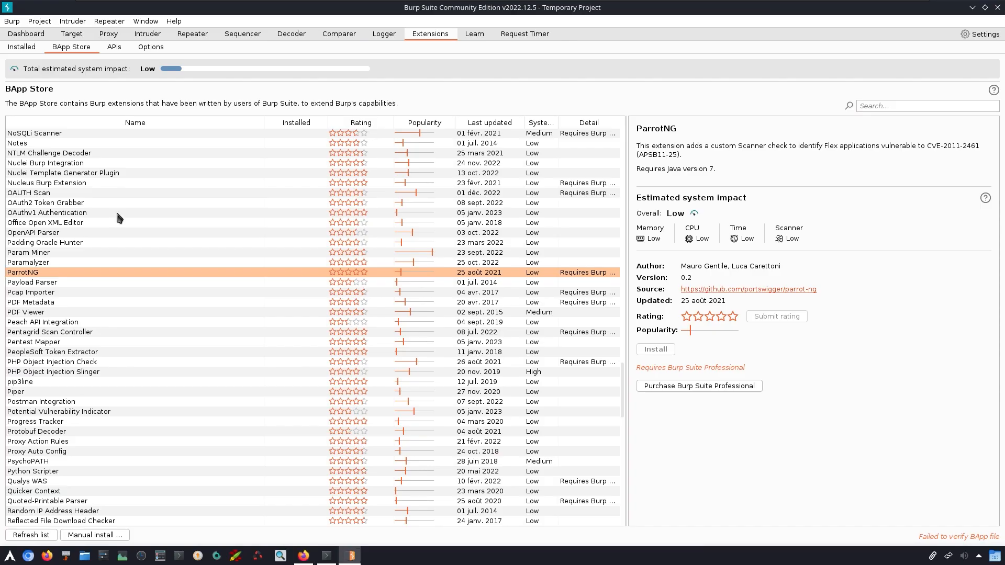
click(156, 48)
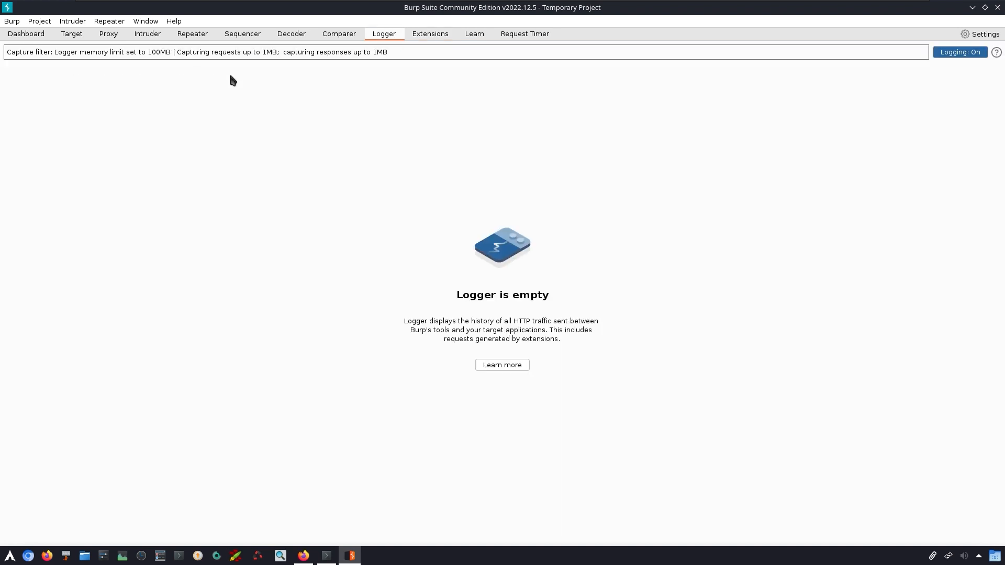
click(431, 34)
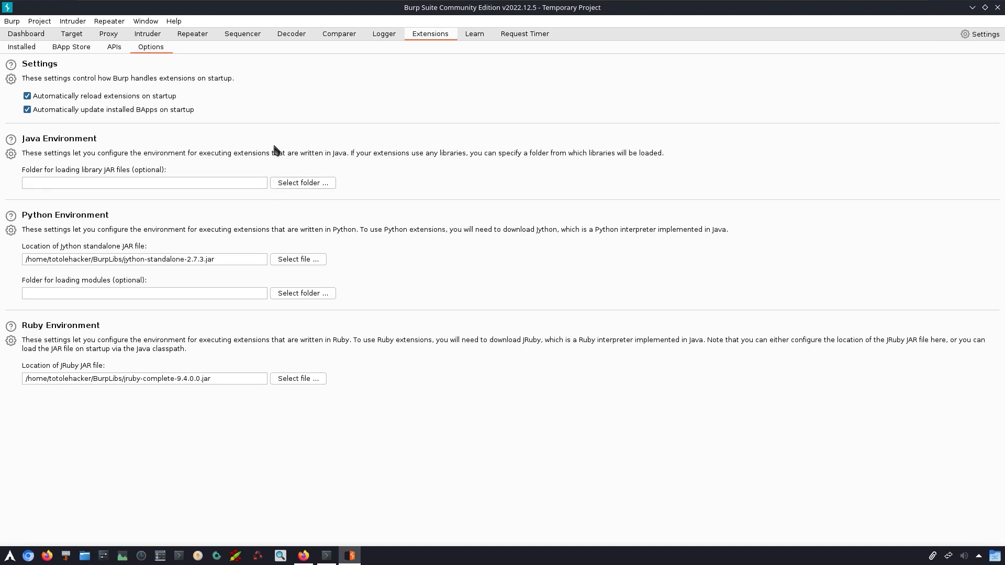